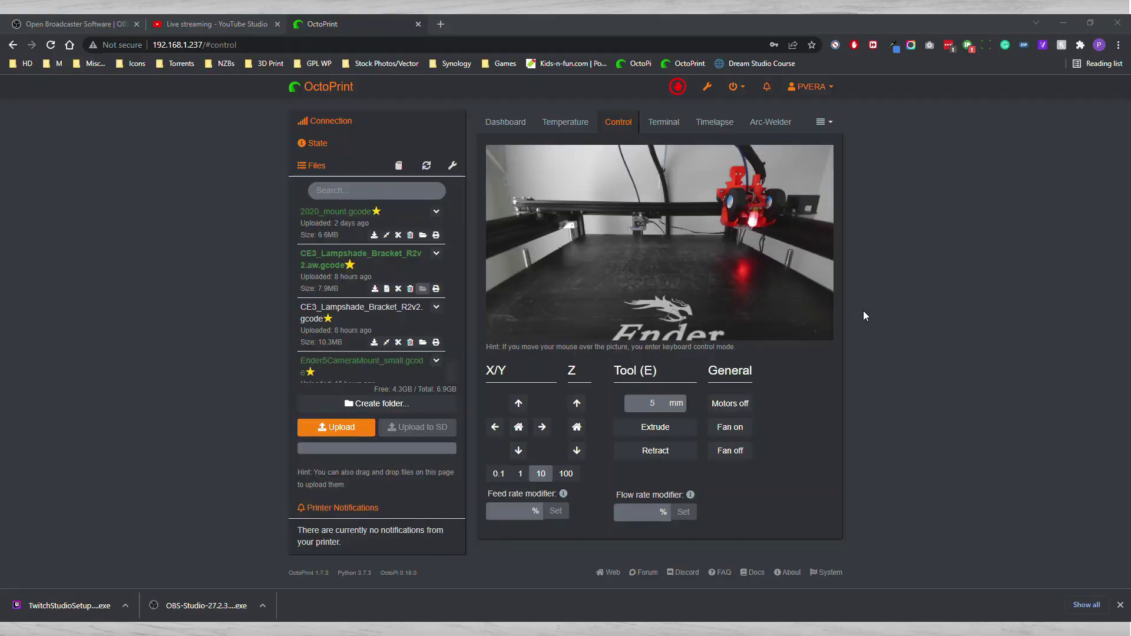
mouse_move(687, 222)
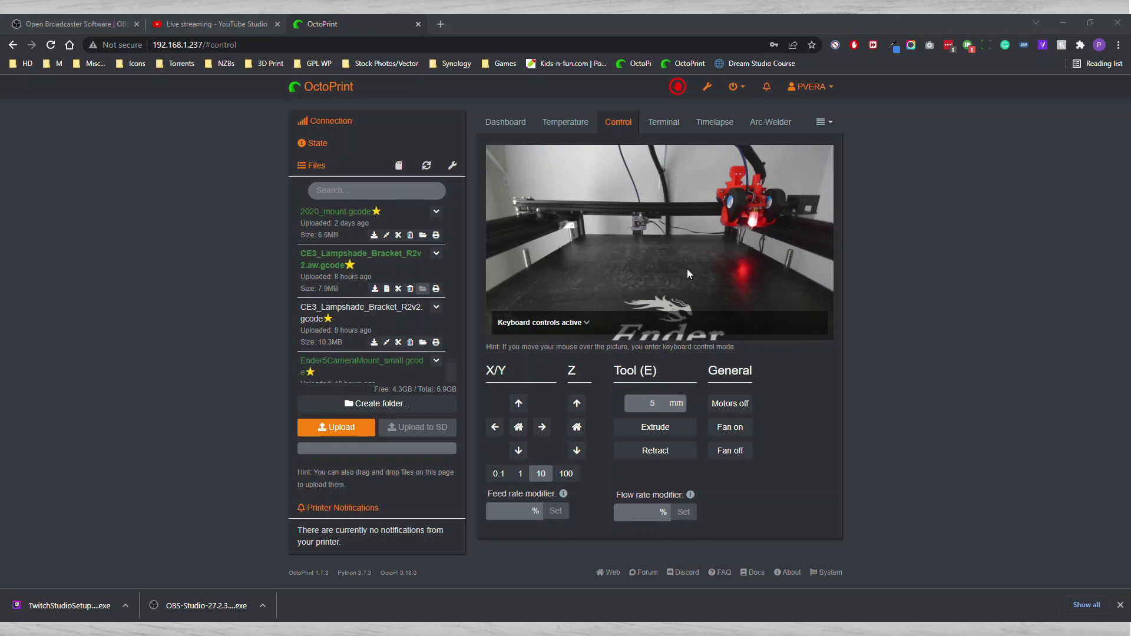
click(265, 45)
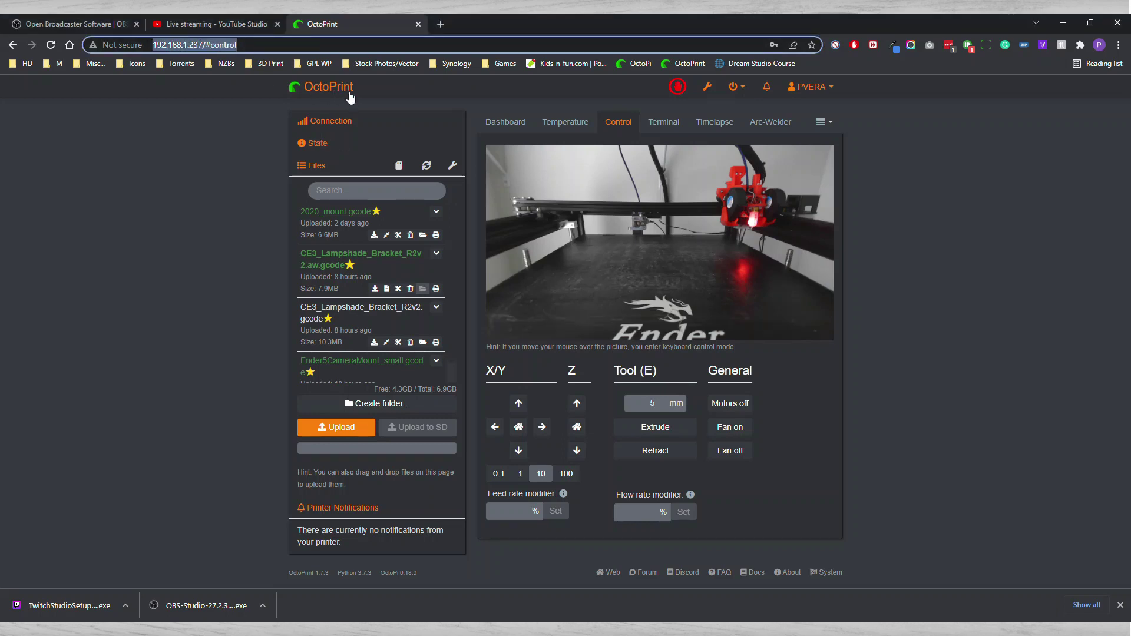
mouse_move(658, 293)
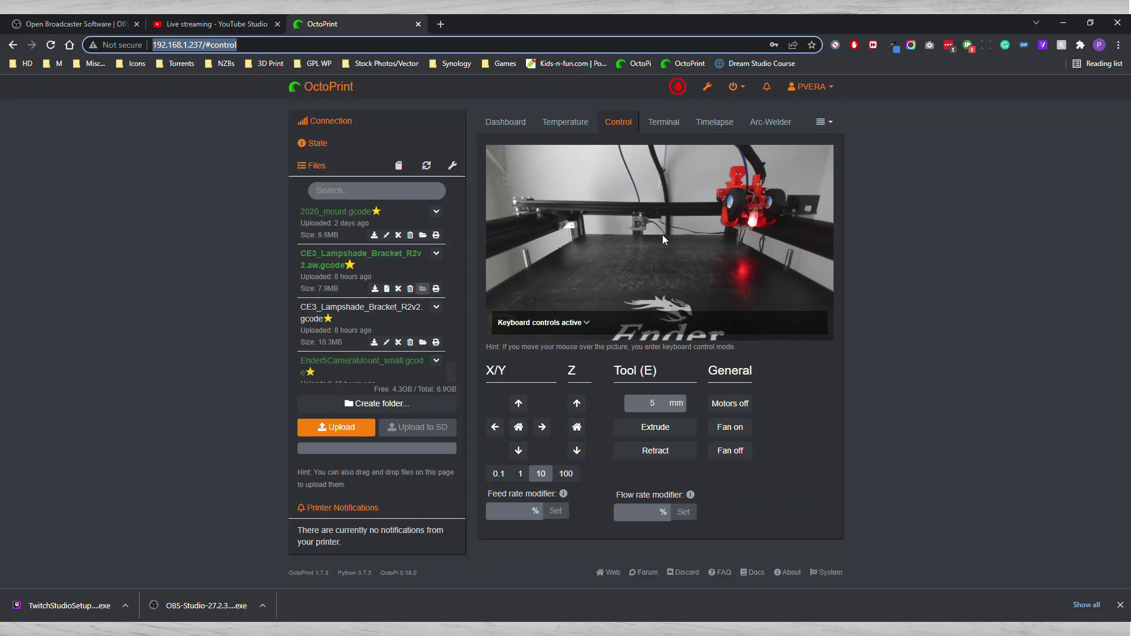
- Browse the obsproject.com OBS Studio website in Chrome, scrolling down and back up
click(62, 26)
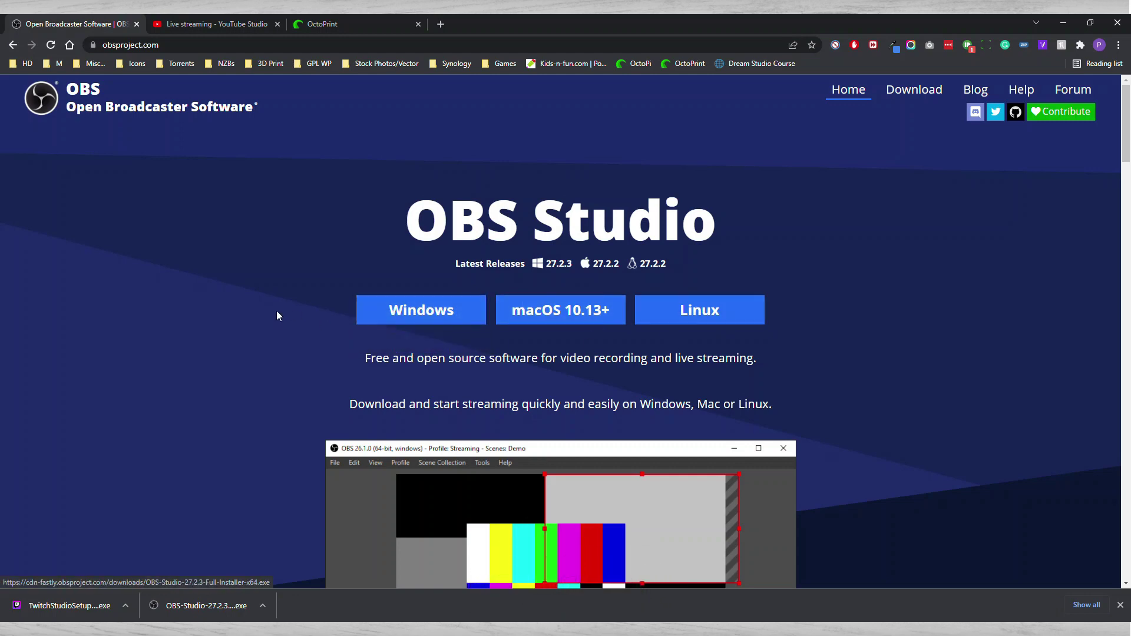
scroll(280, 318, down, 1)
scroll(280, 318, down, 5)
scroll(281, 318, up, 5)
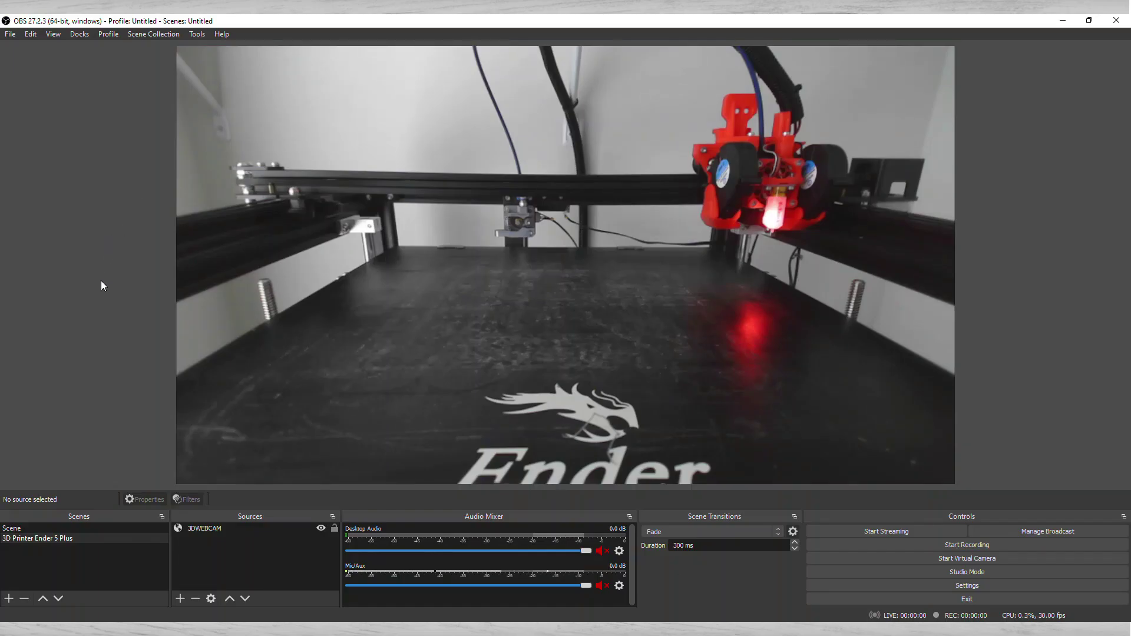
- In Settings > Stream, keep YouTube - RTMPS as the service and disconnect the linked account
click(10, 34)
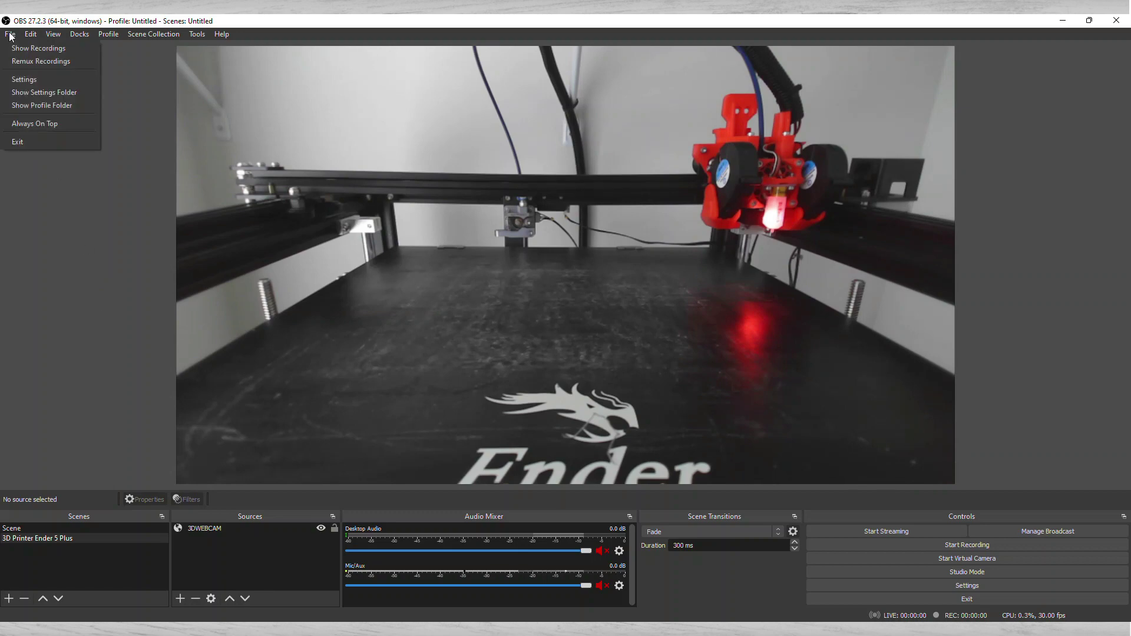
click(36, 80)
click(331, 167)
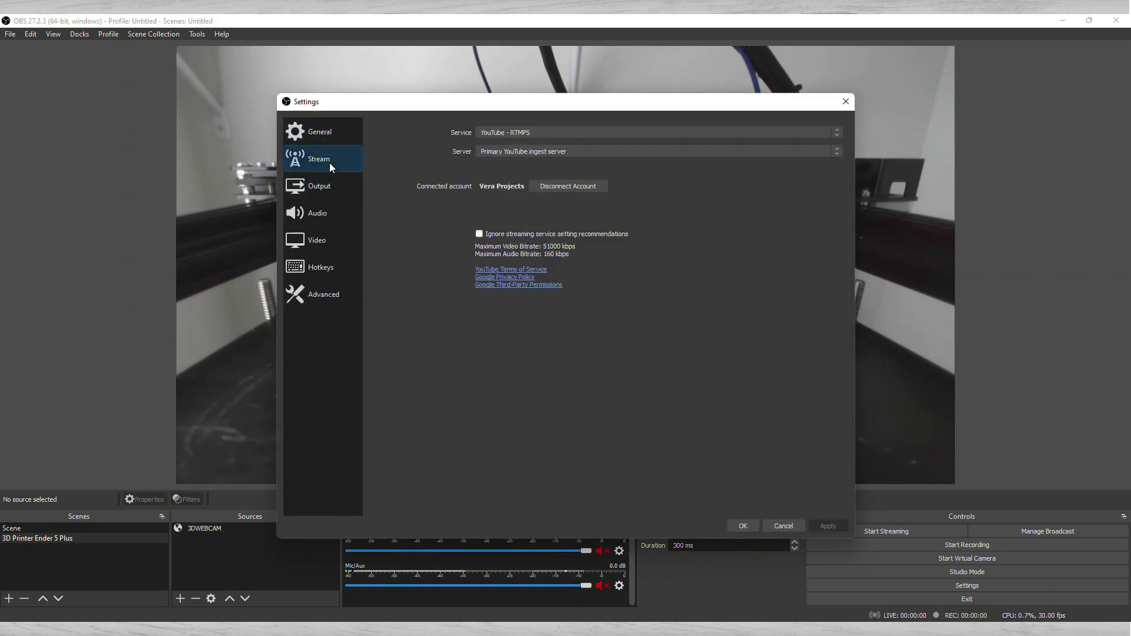
click(621, 136)
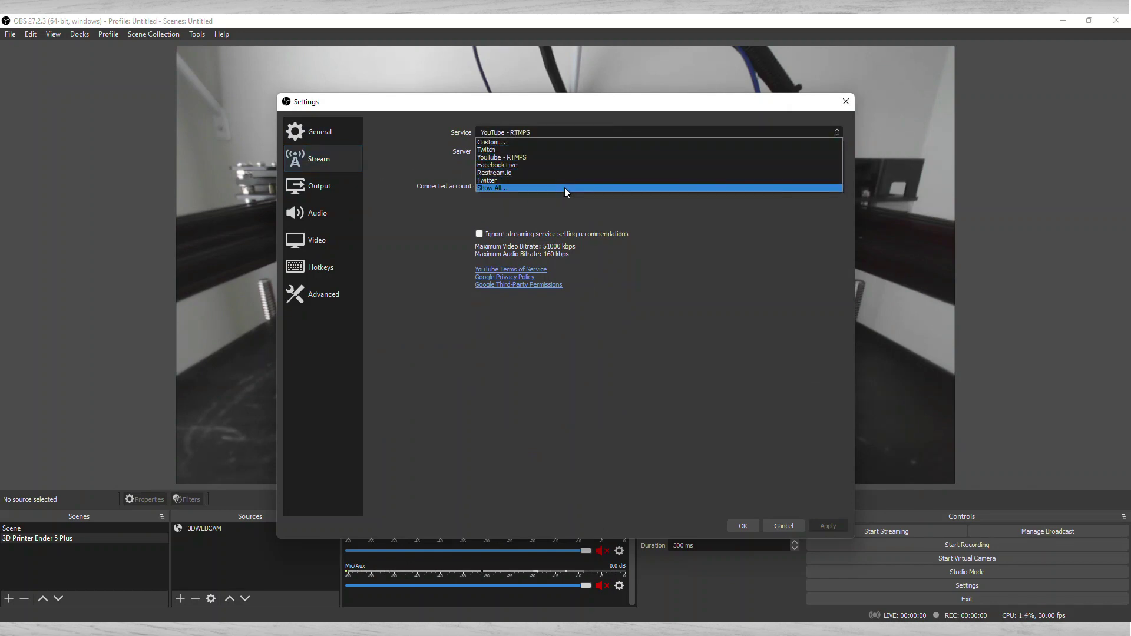
click(537, 160)
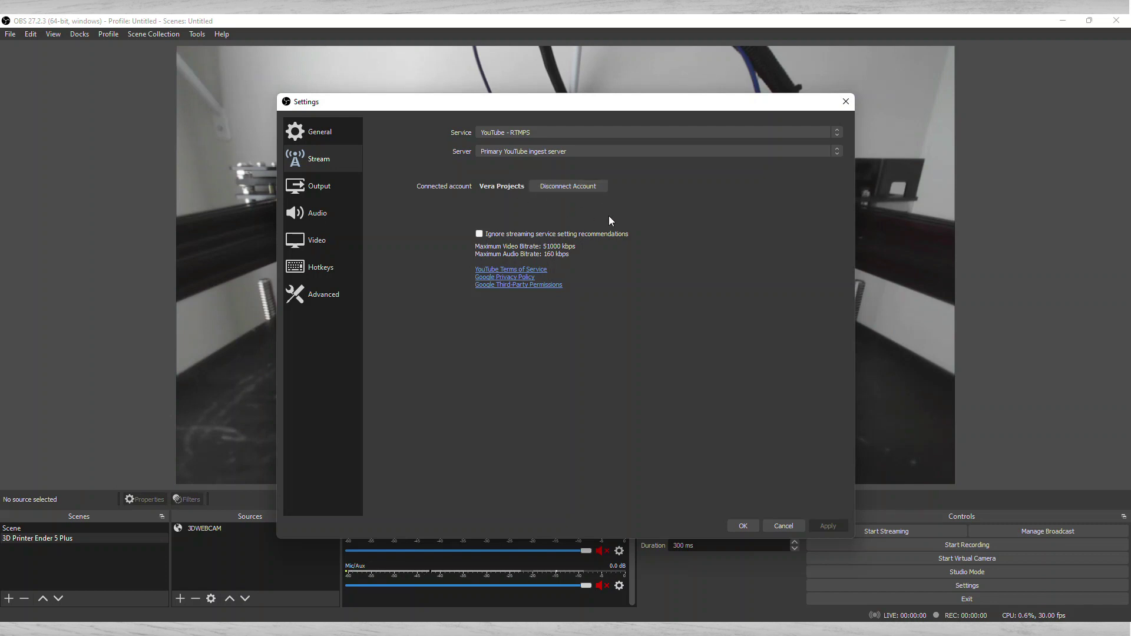
click(559, 190)
click(655, 340)
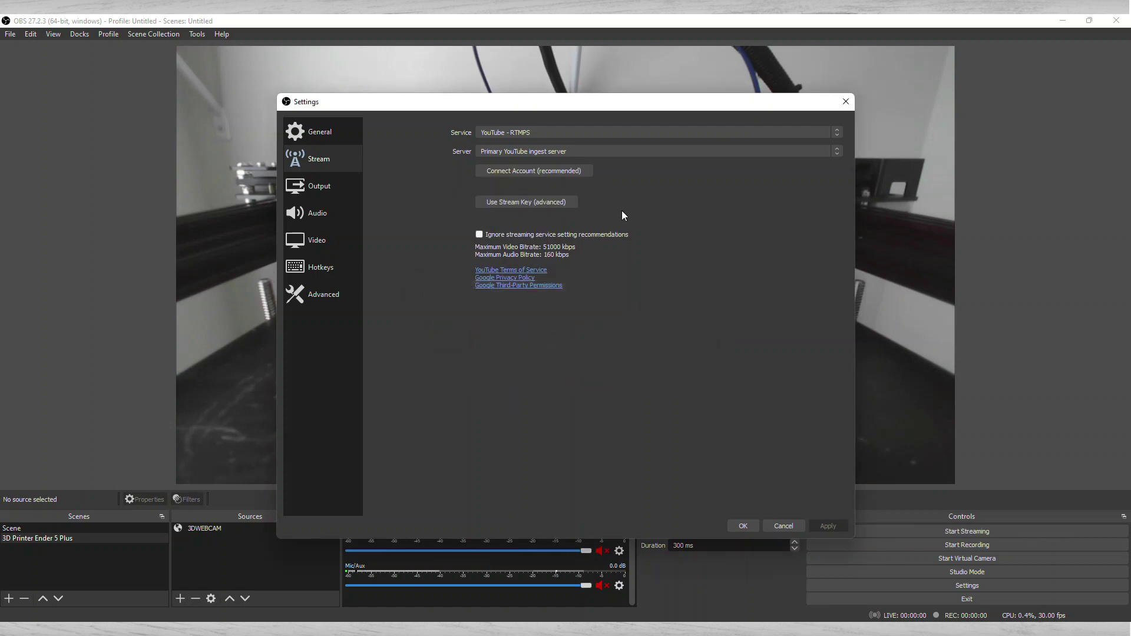
- Reconnect OBS to YouTube, choosing the Google account and brand channel and allowing access
click(524, 177)
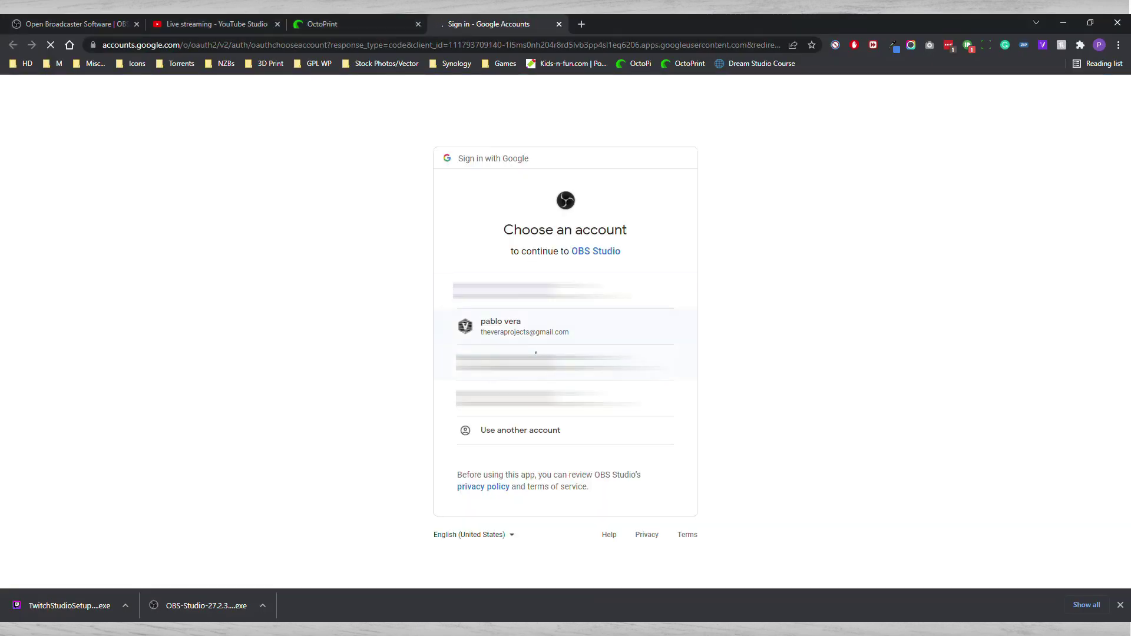
click(538, 329)
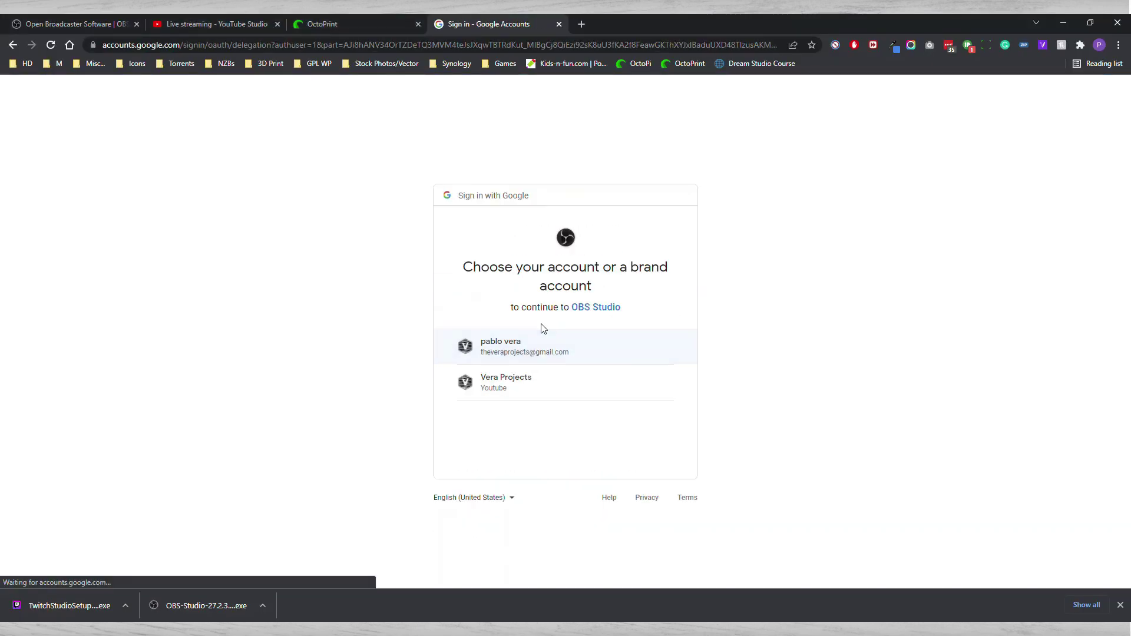
click(547, 394)
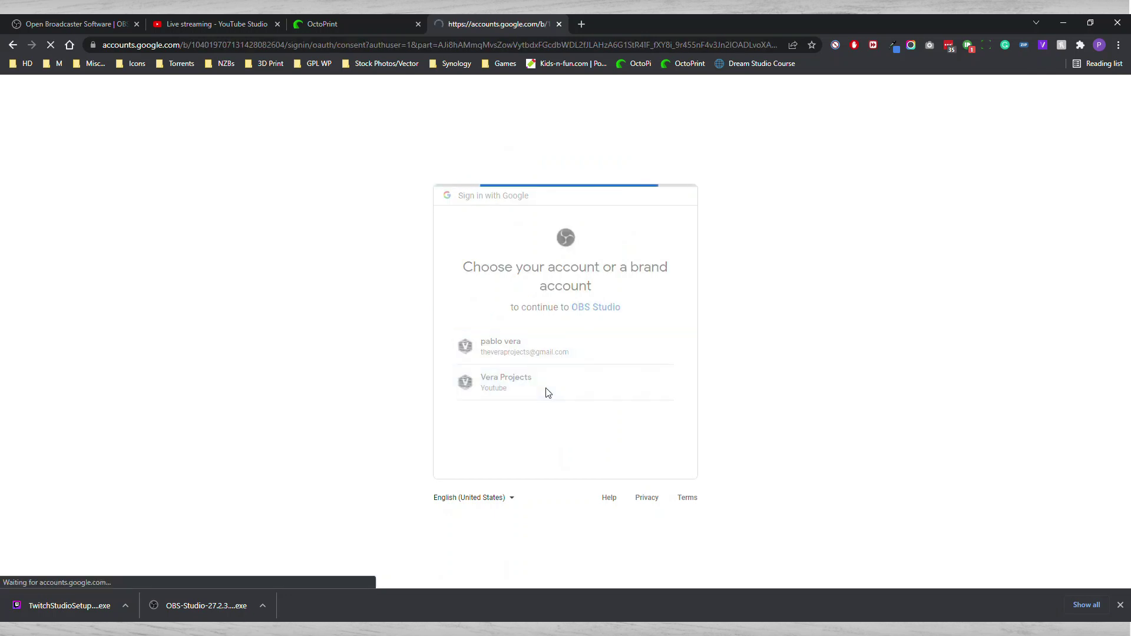
click(613, 473)
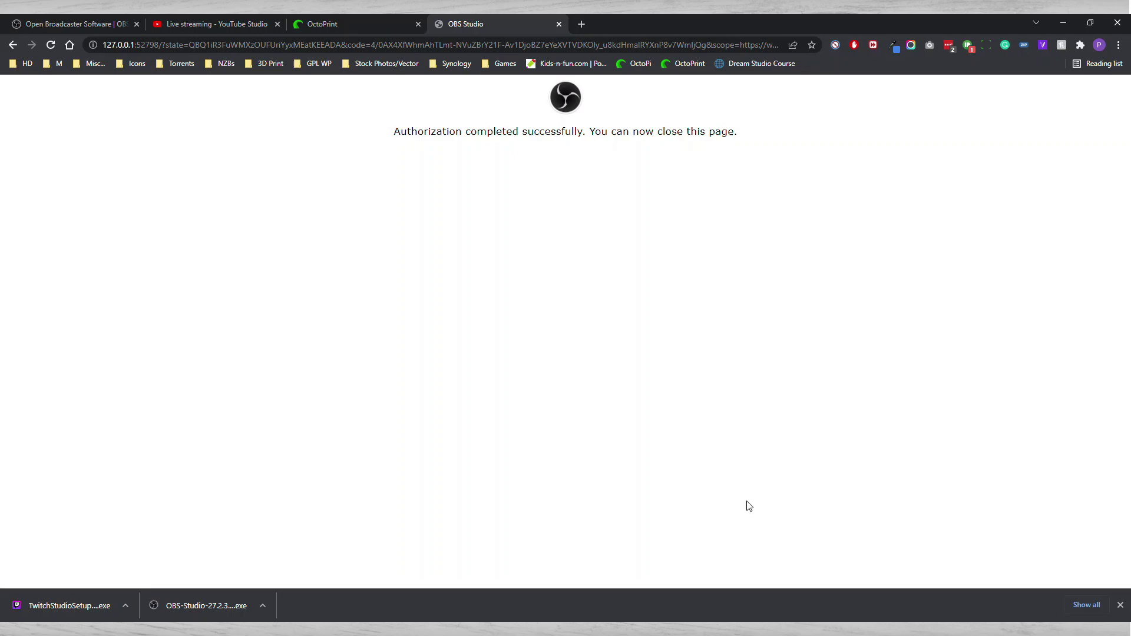
key(alt+Tab)
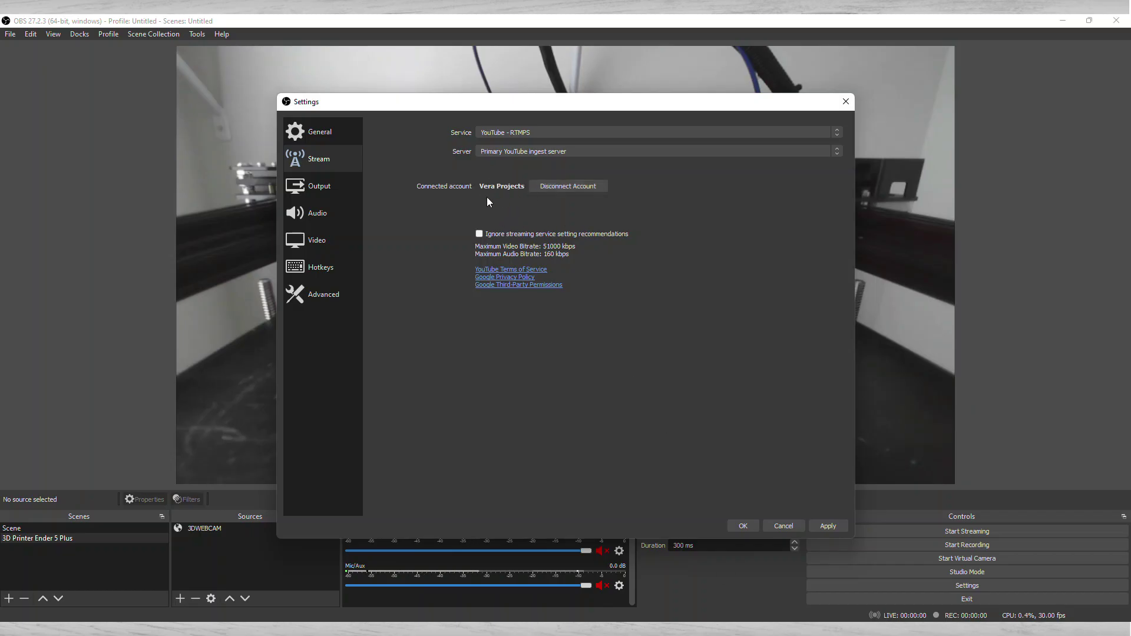
- Apply the reconnected YouTube stream settings and close Settings with OK
click(836, 526)
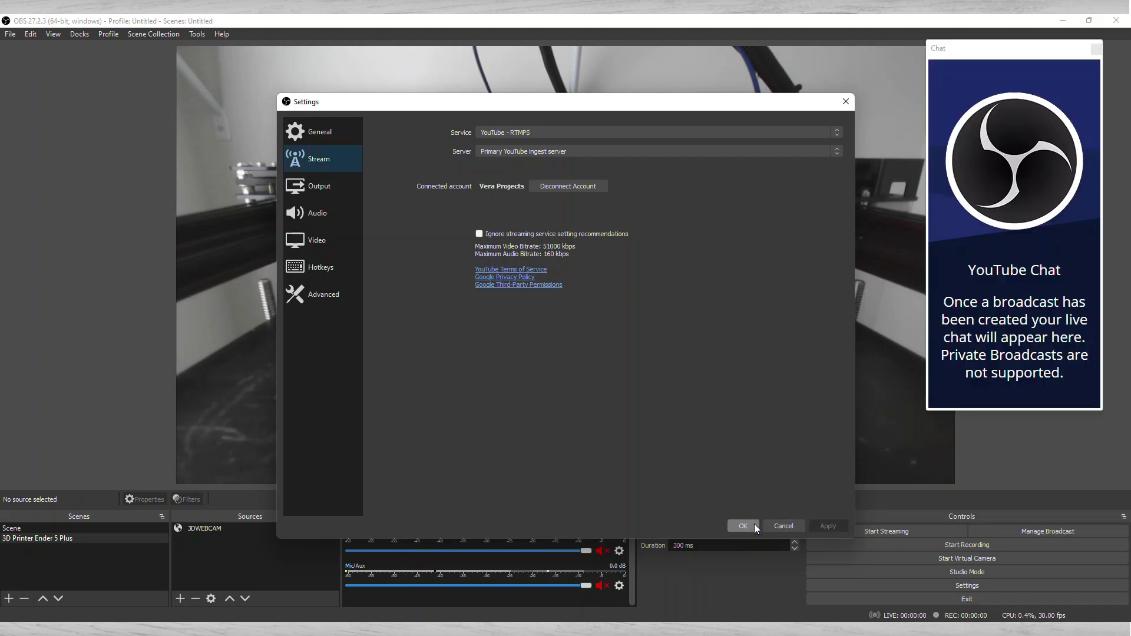
click(751, 527)
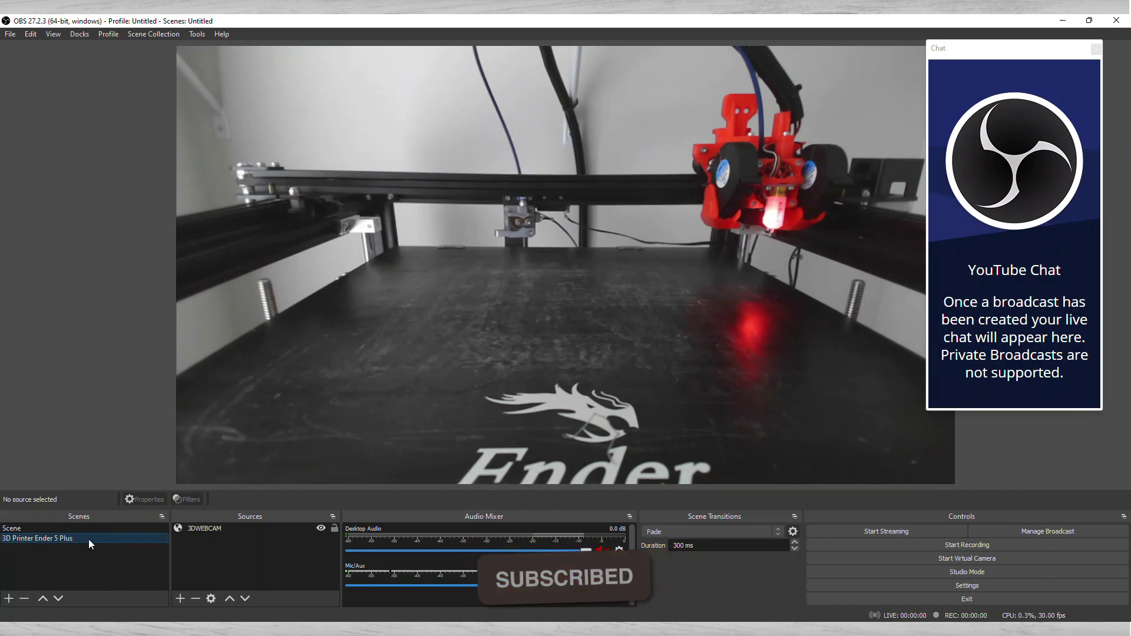
click(8, 598)
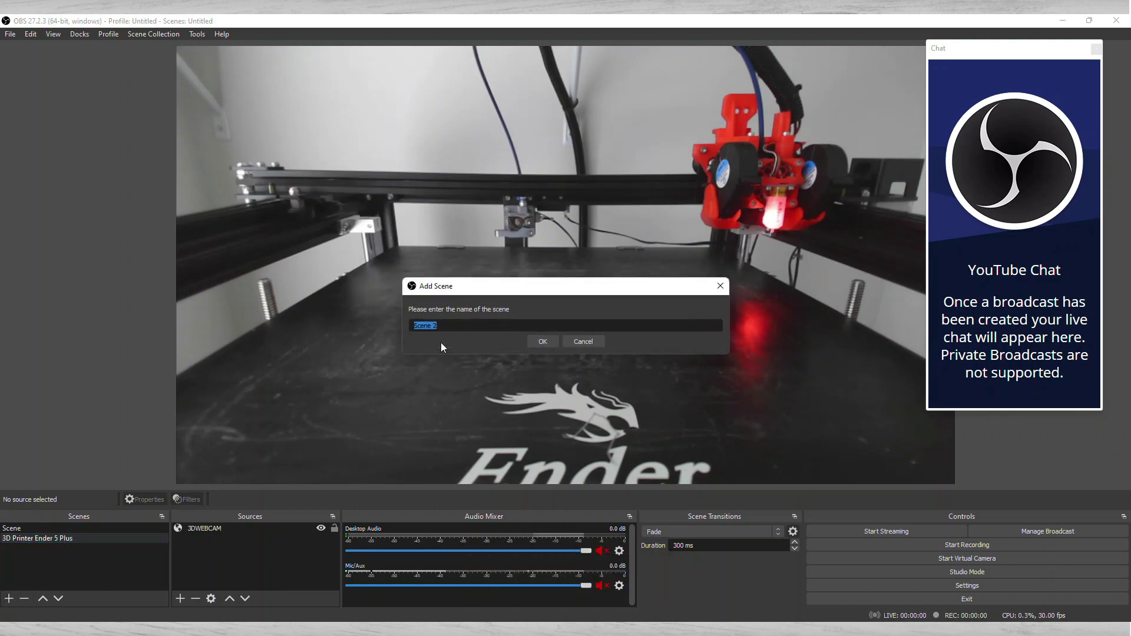
click(579, 341)
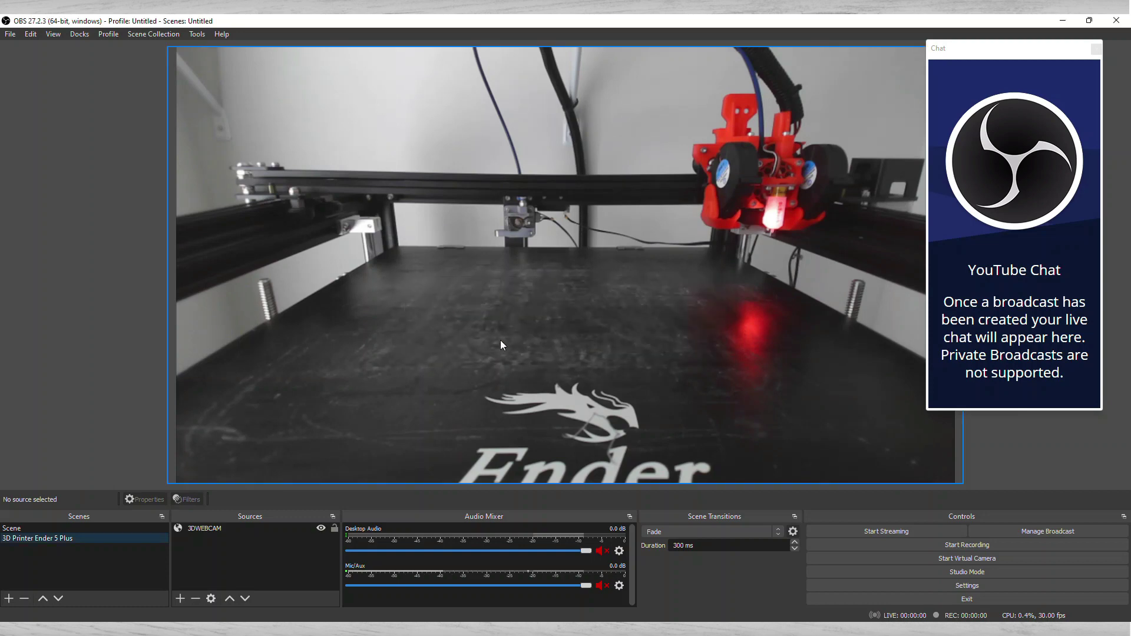
double_click(223, 529)
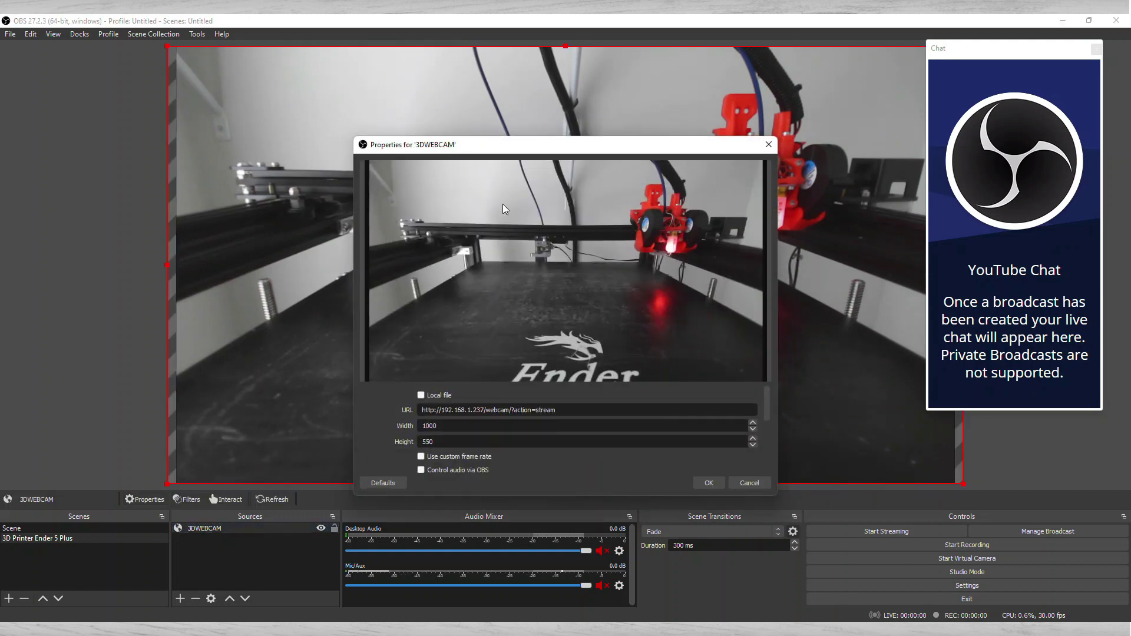
drag(530, 144, 528, 80)
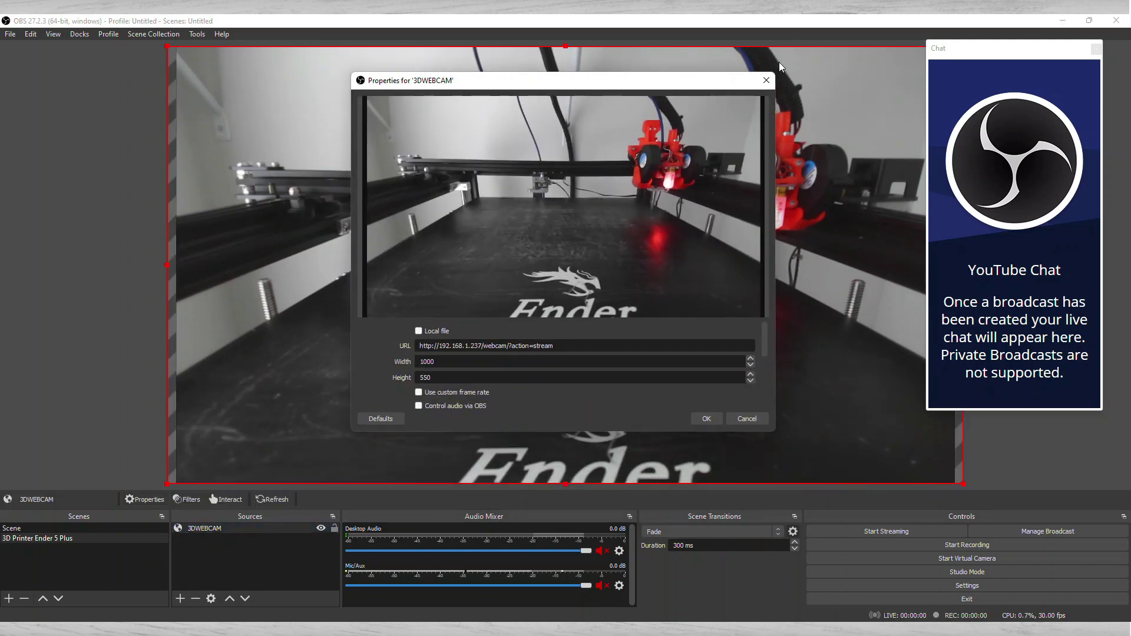
click(767, 80)
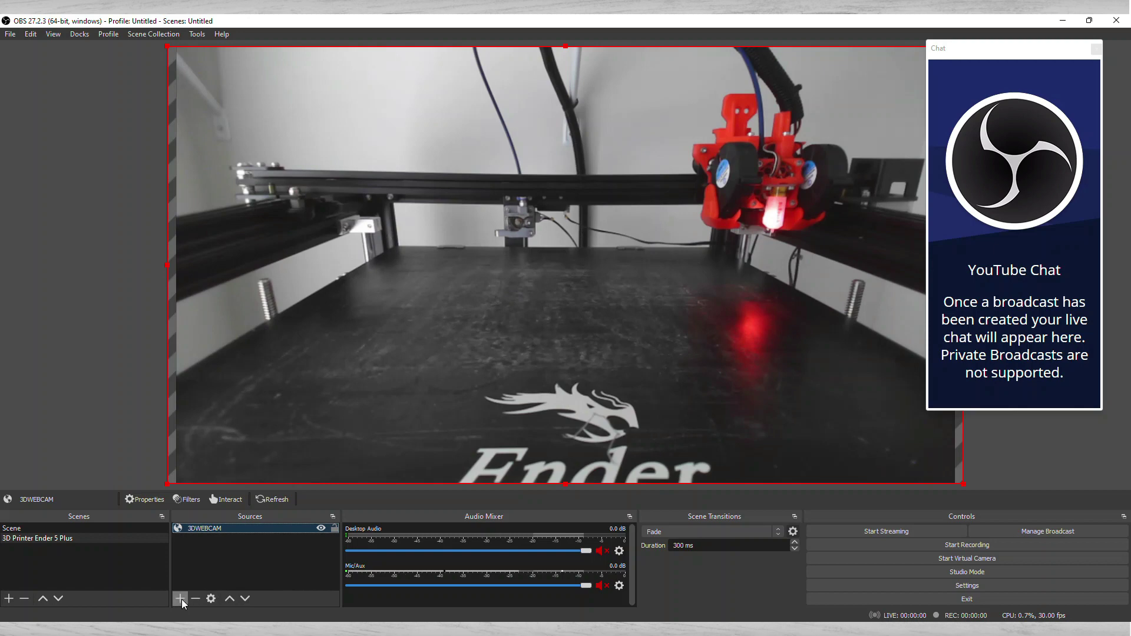
- Add a browser source named 'Logitc' and select its default URL for replacement
click(180, 599)
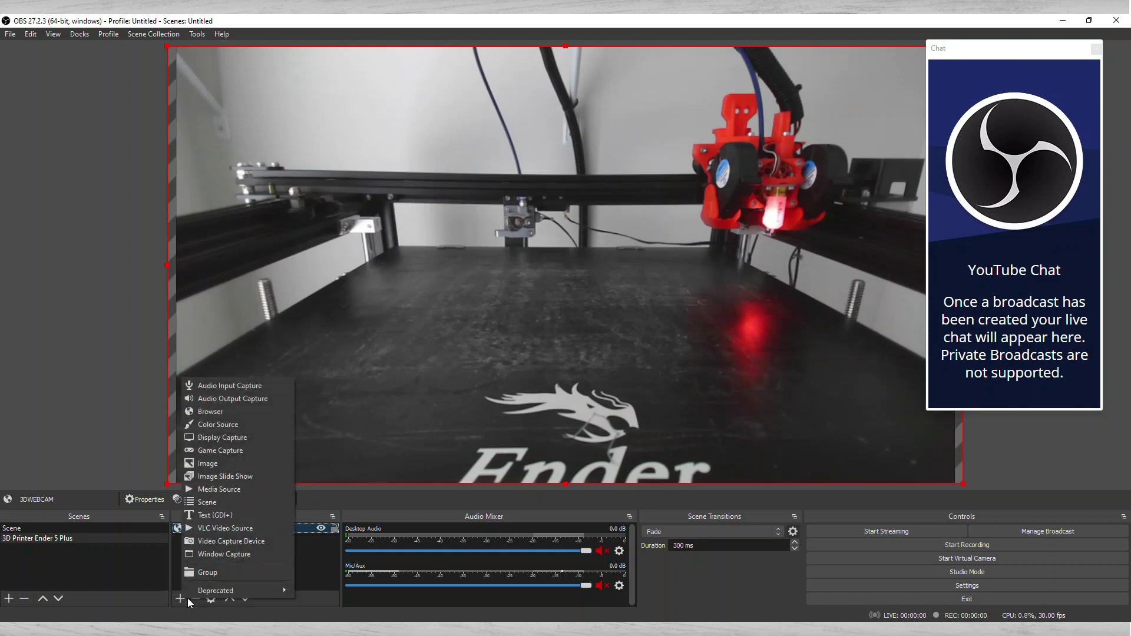
click(253, 411)
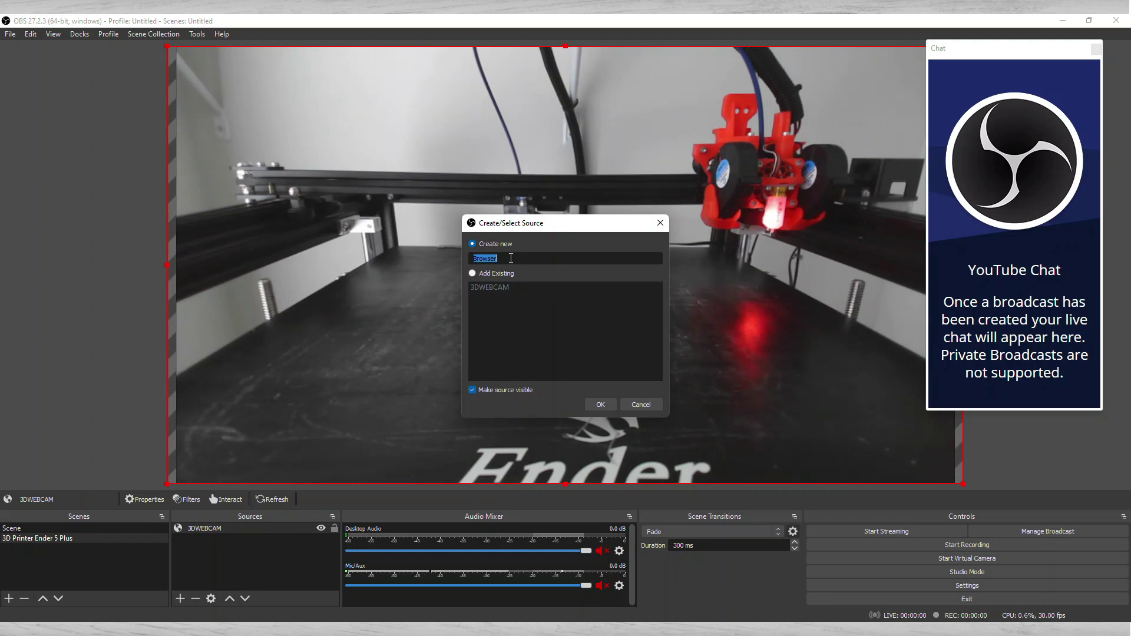
text(Logitc)
click(599, 403)
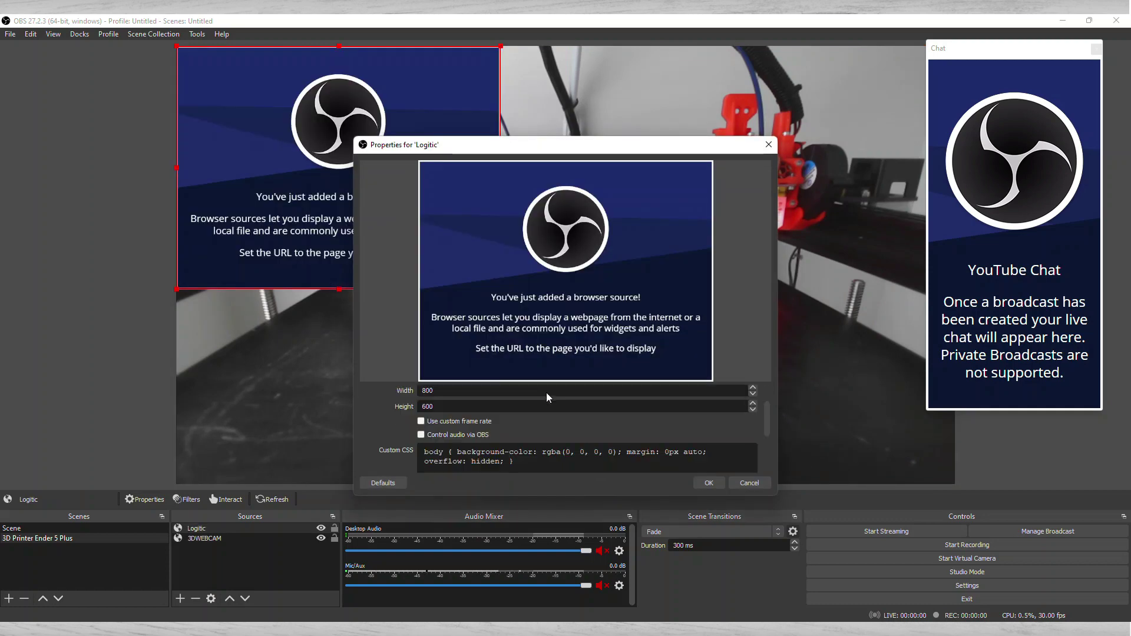
scroll(546, 392, up, 2)
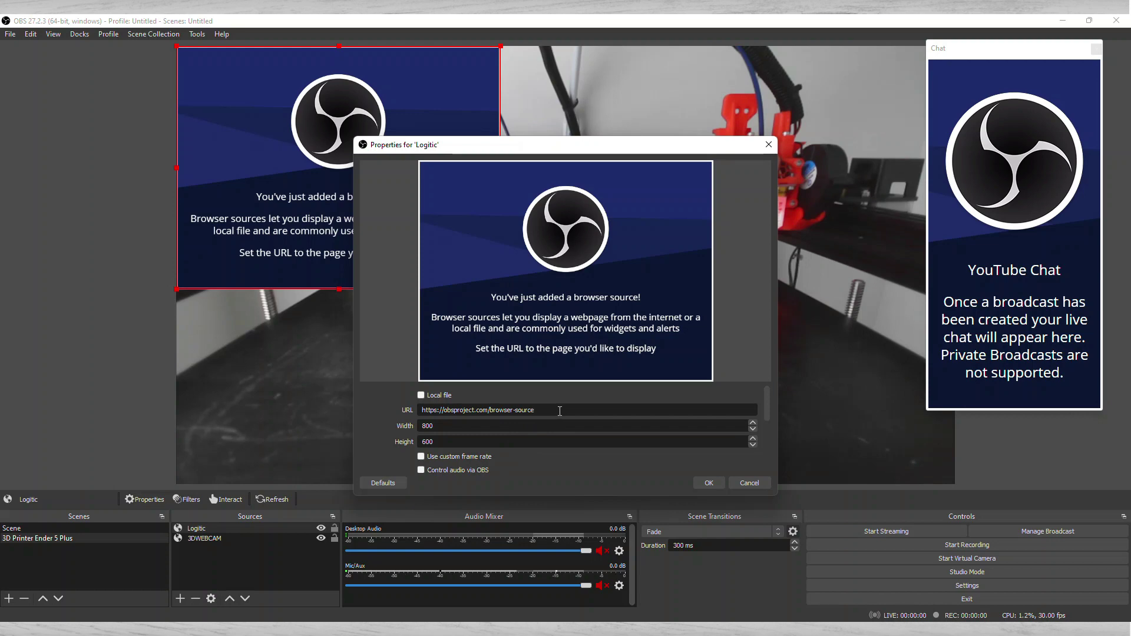
drag(536, 410, 418, 414)
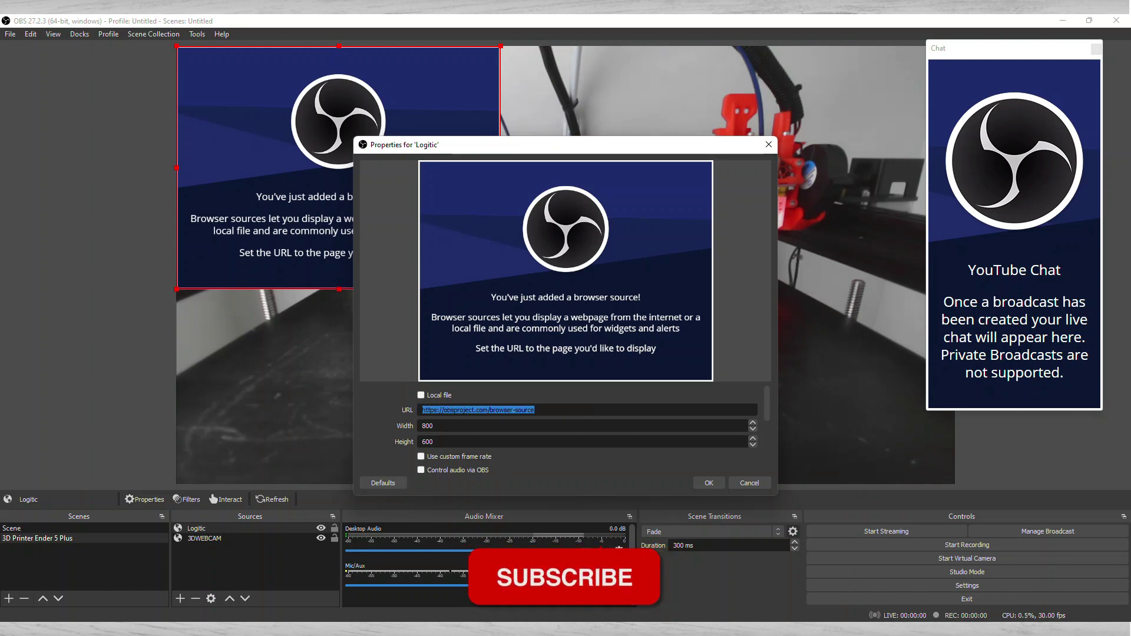
mouse_move(398, 603)
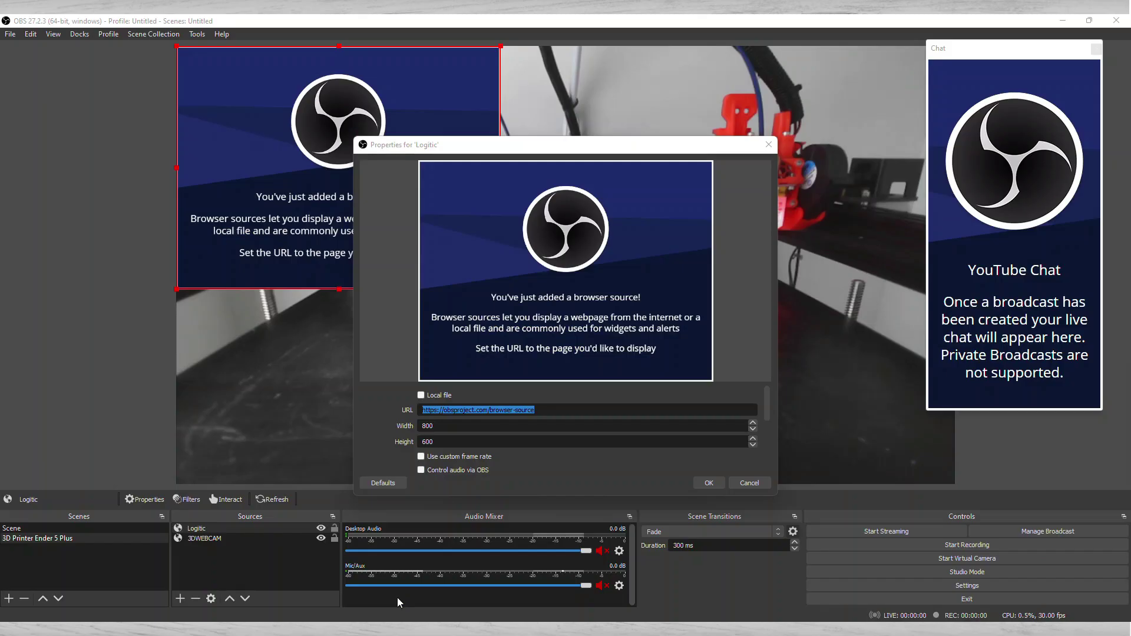
- In OctoPrint's Webcam & Timelapse settings, test the /webcam/?action=stream URL and copy the feed's image address
click(454, 603)
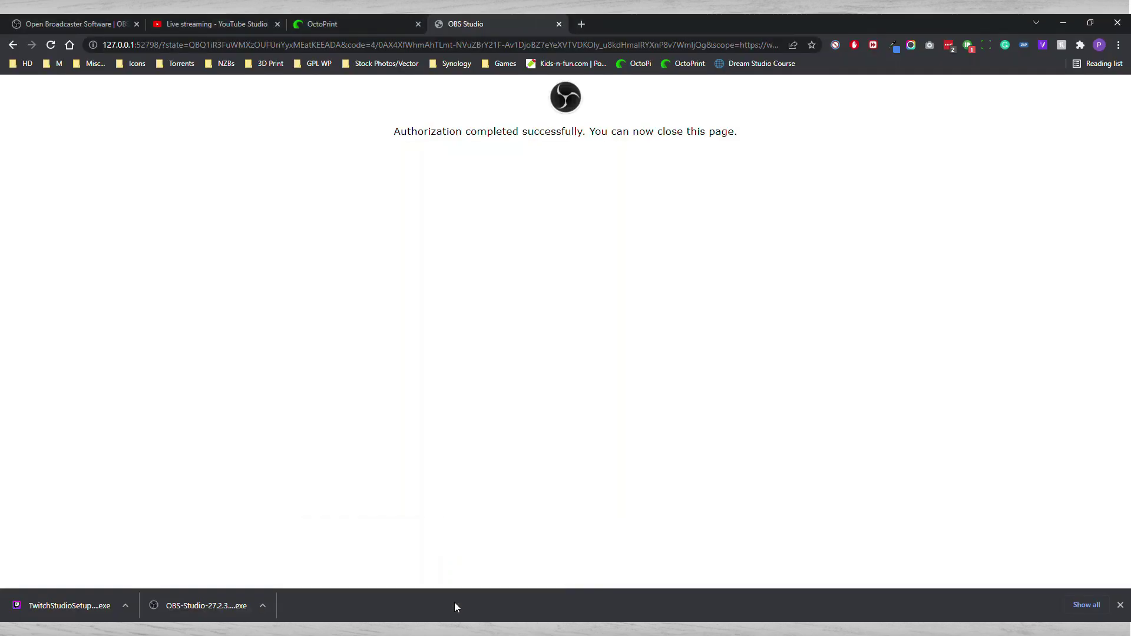
click(339, 24)
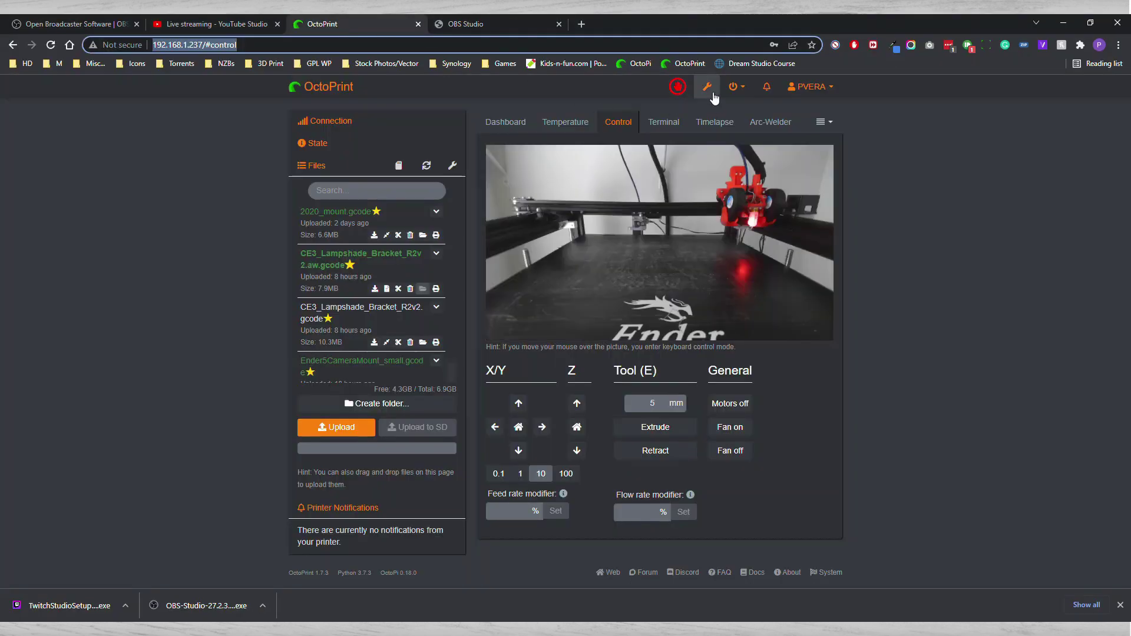
click(709, 90)
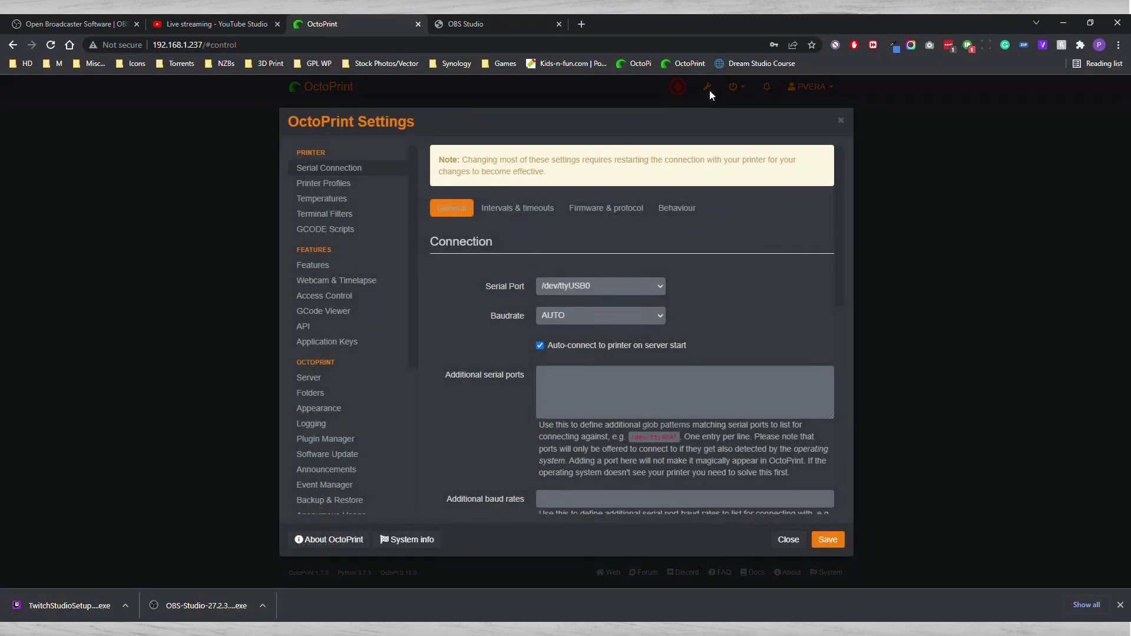
click(352, 286)
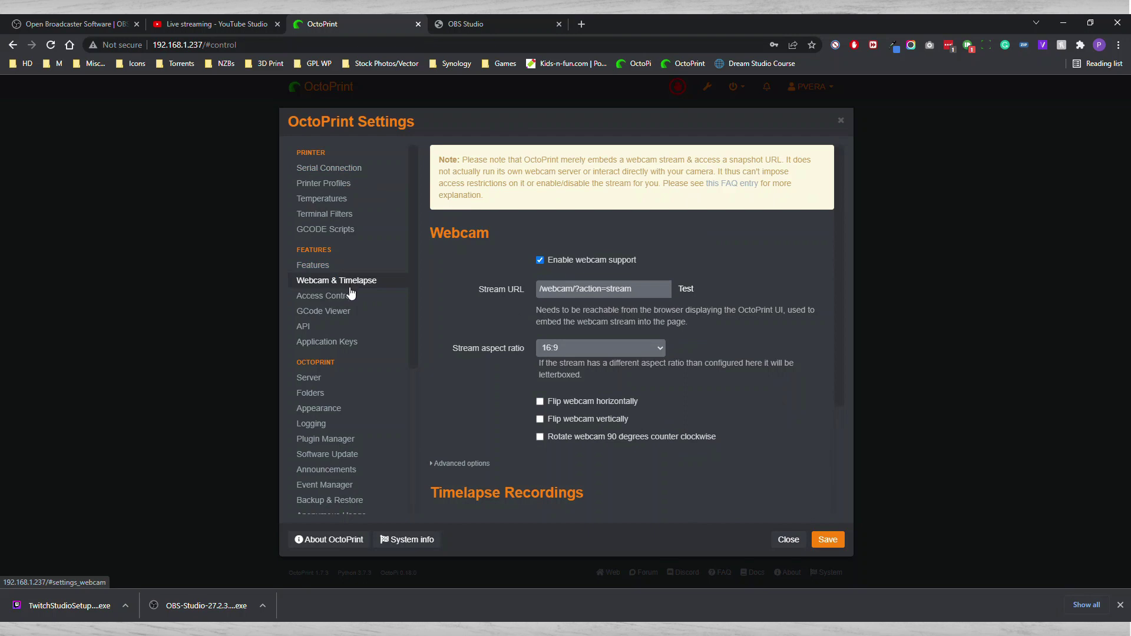
click(648, 289)
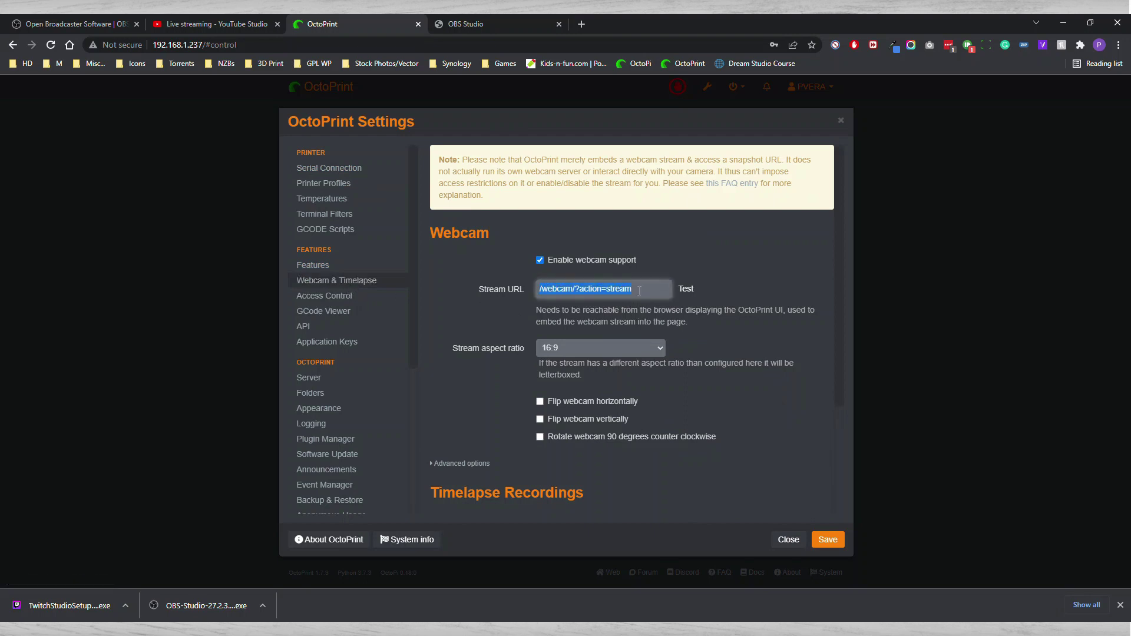
click(685, 289)
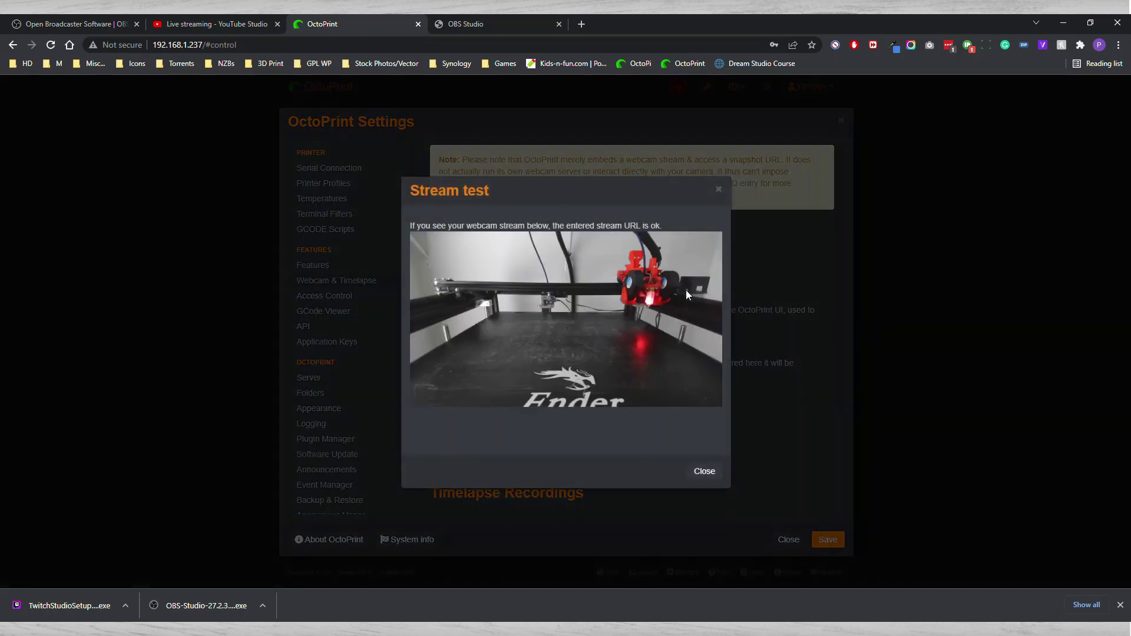
right_click(584, 294)
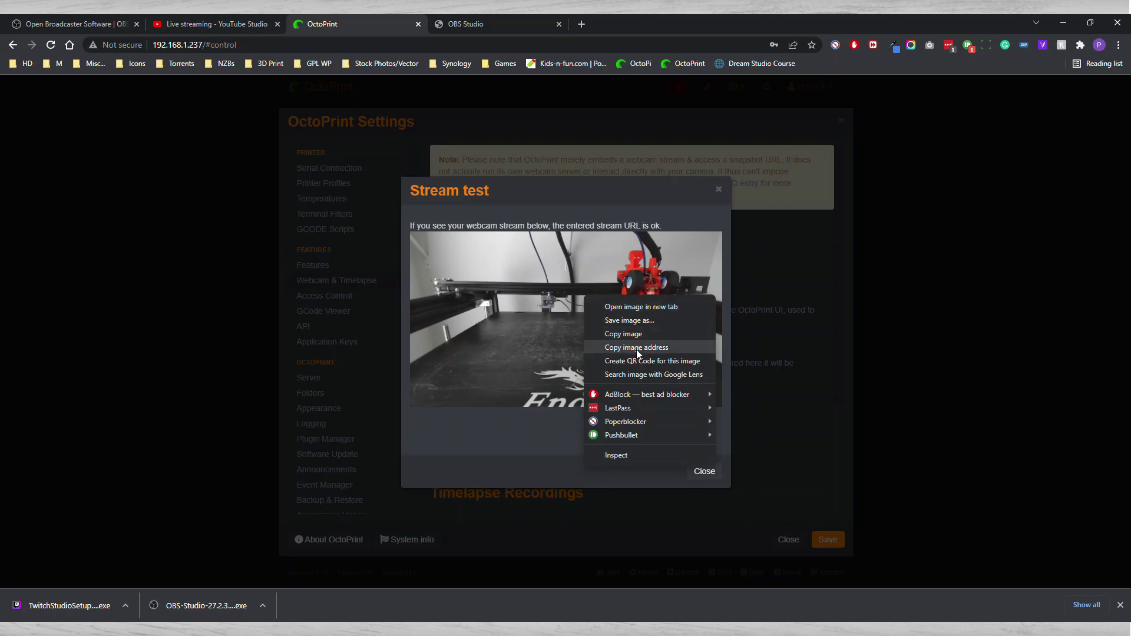
click(637, 348)
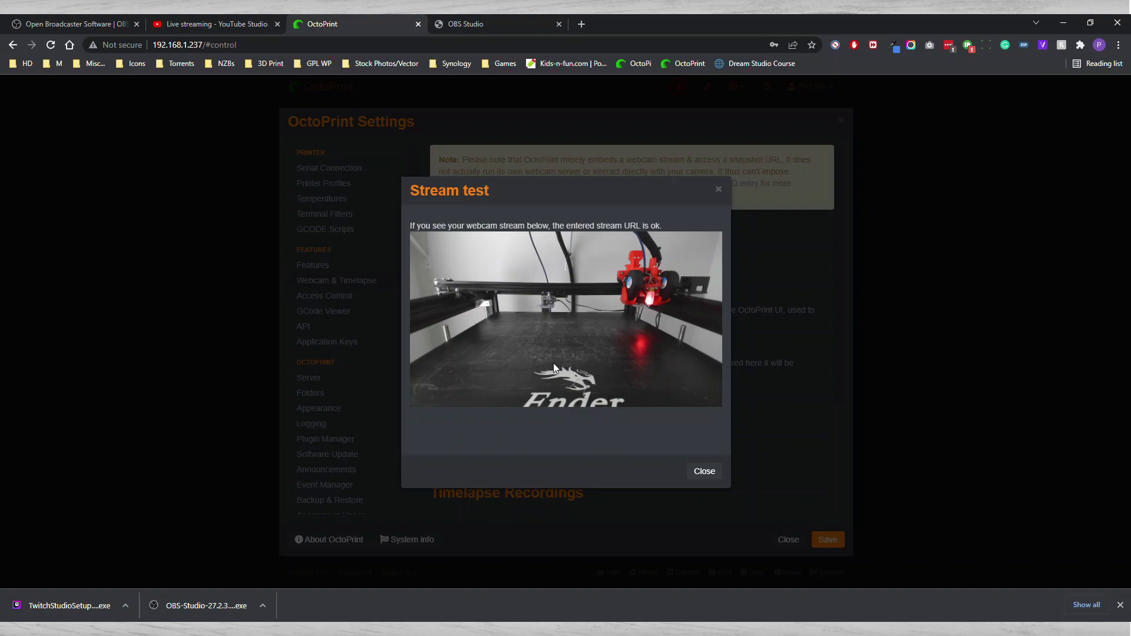
- Paste the OctoPrint stream address into Logitic's URL, apply it, and drag the source toward the preview centre
key(alt+Tab)
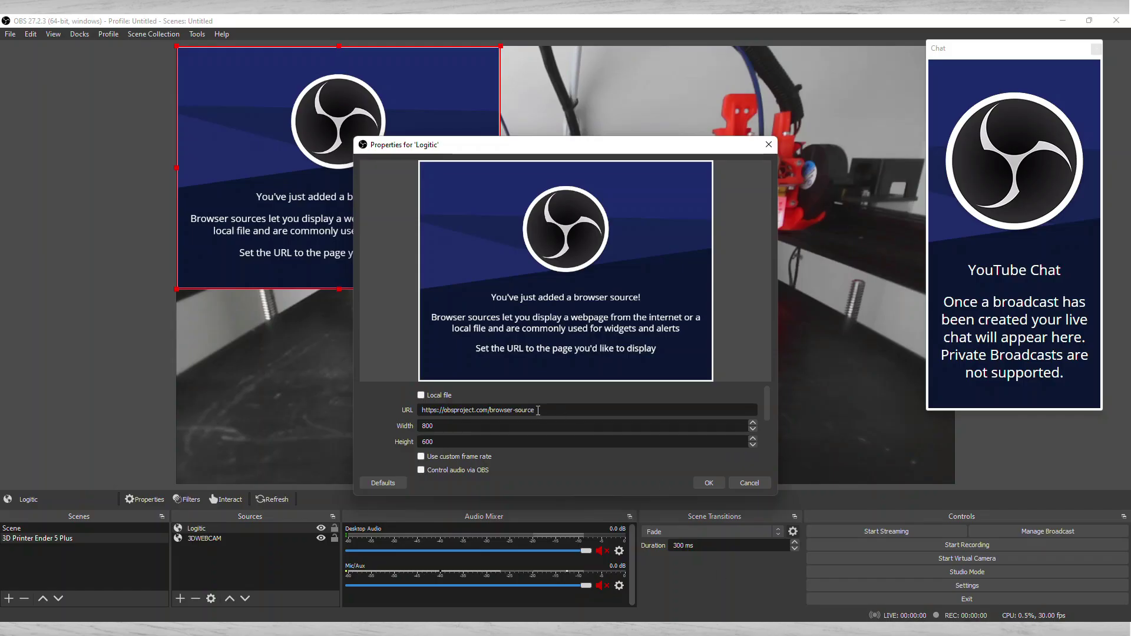
drag(535, 410, 424, 409)
key(ctrl+v)
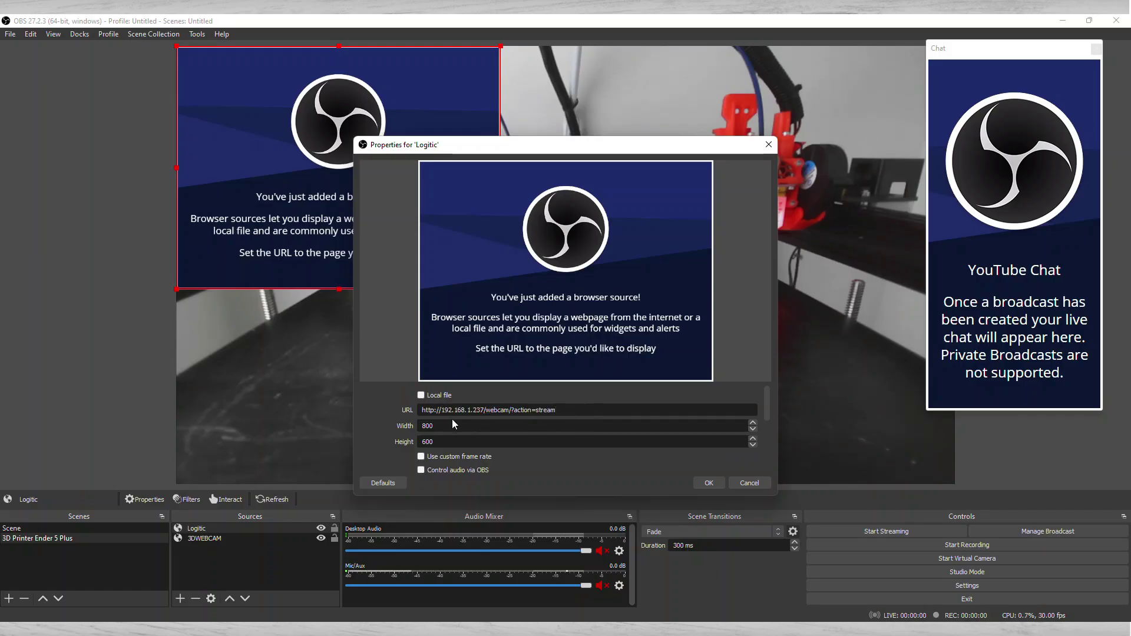
double_click(447, 426)
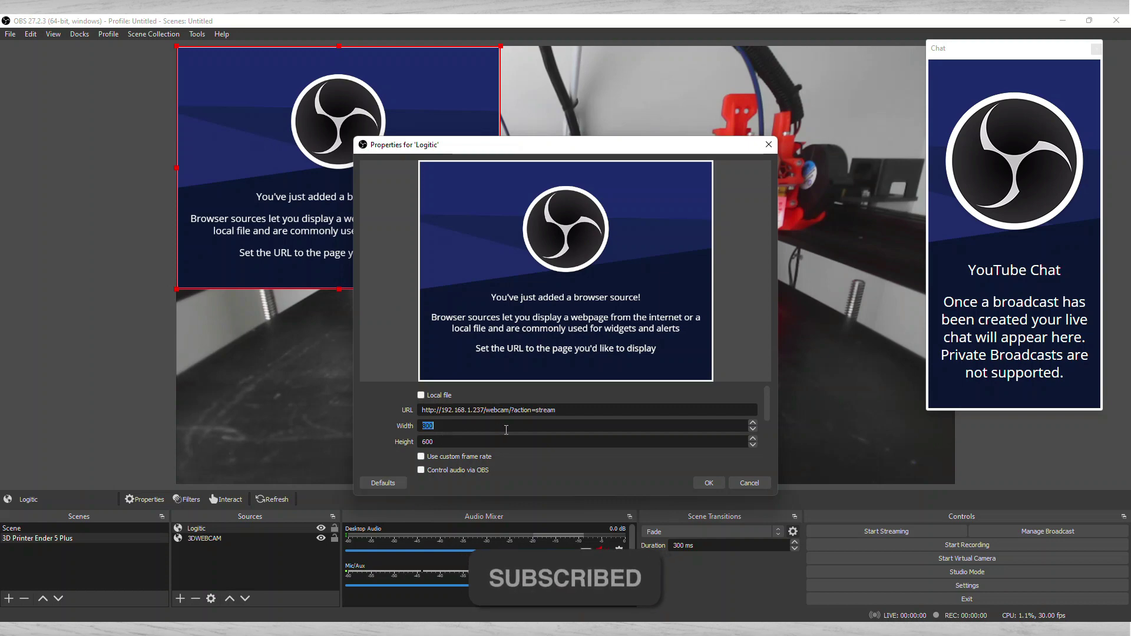
click(710, 483)
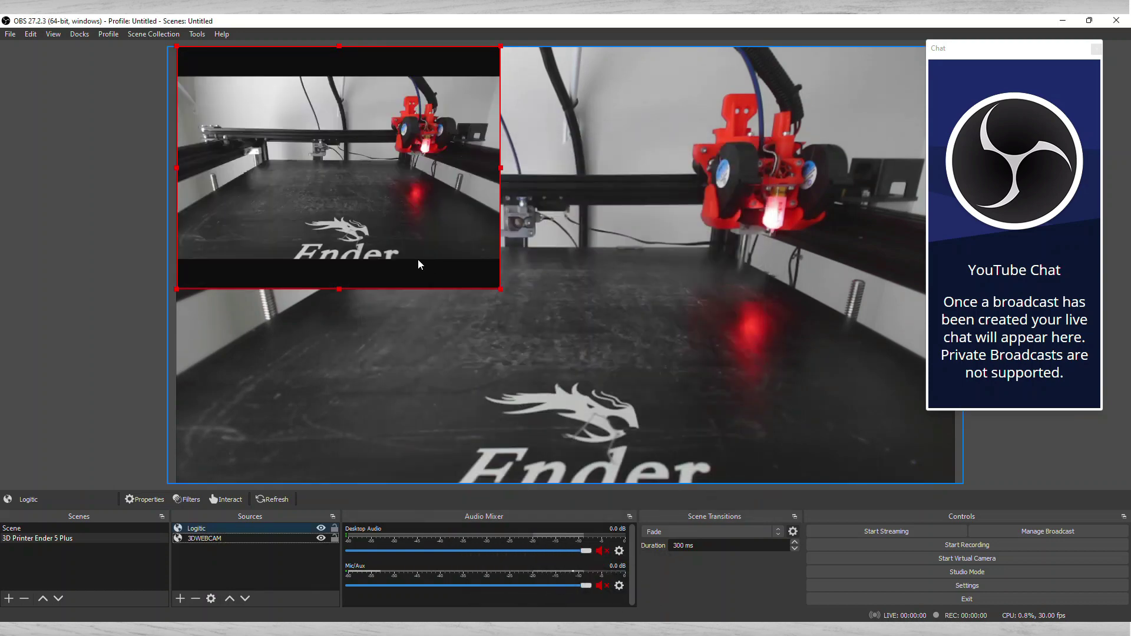
drag(405, 244, 510, 277)
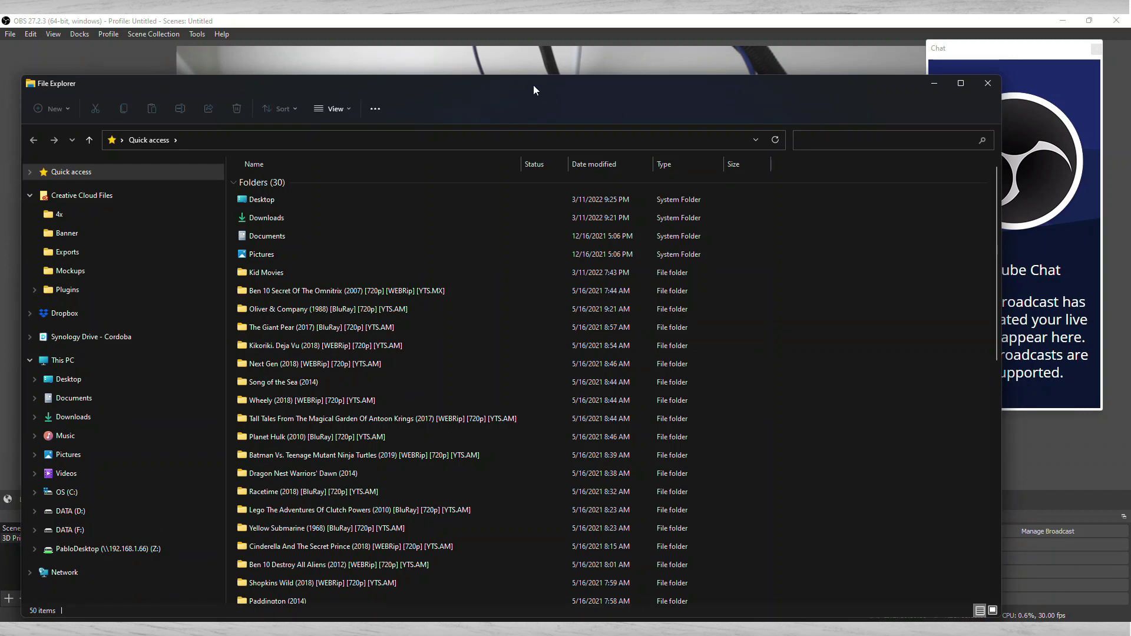
drag(536, 23, 1130, 145)
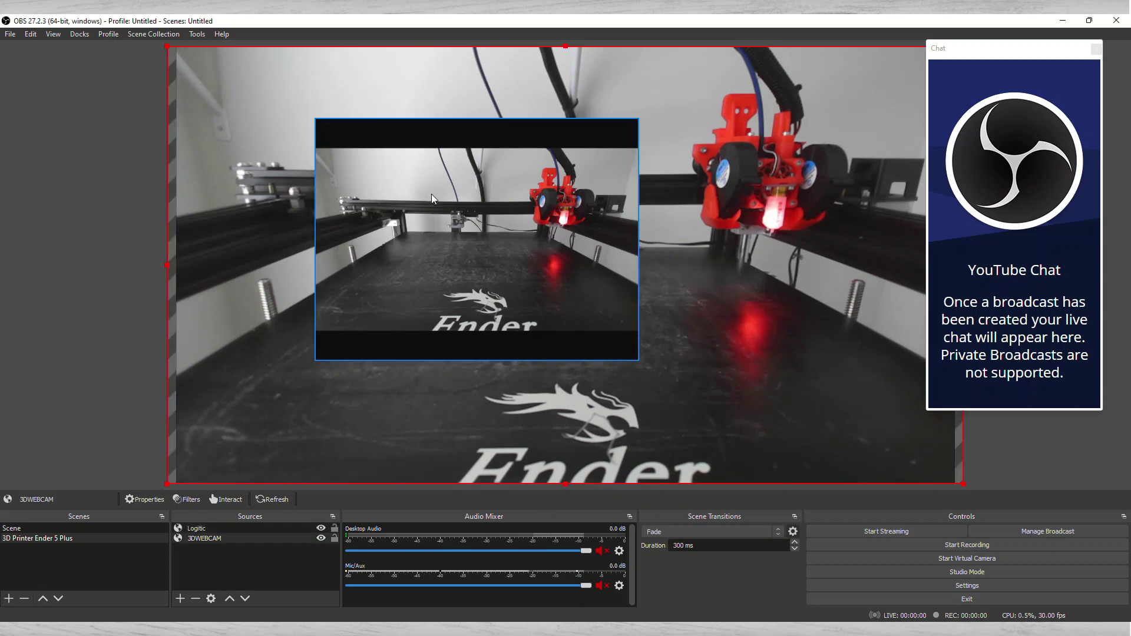
- Delete the Logitic source and open the 3DWEBCAM properties showing 1000 × 550
key(Delete)
click(602, 343)
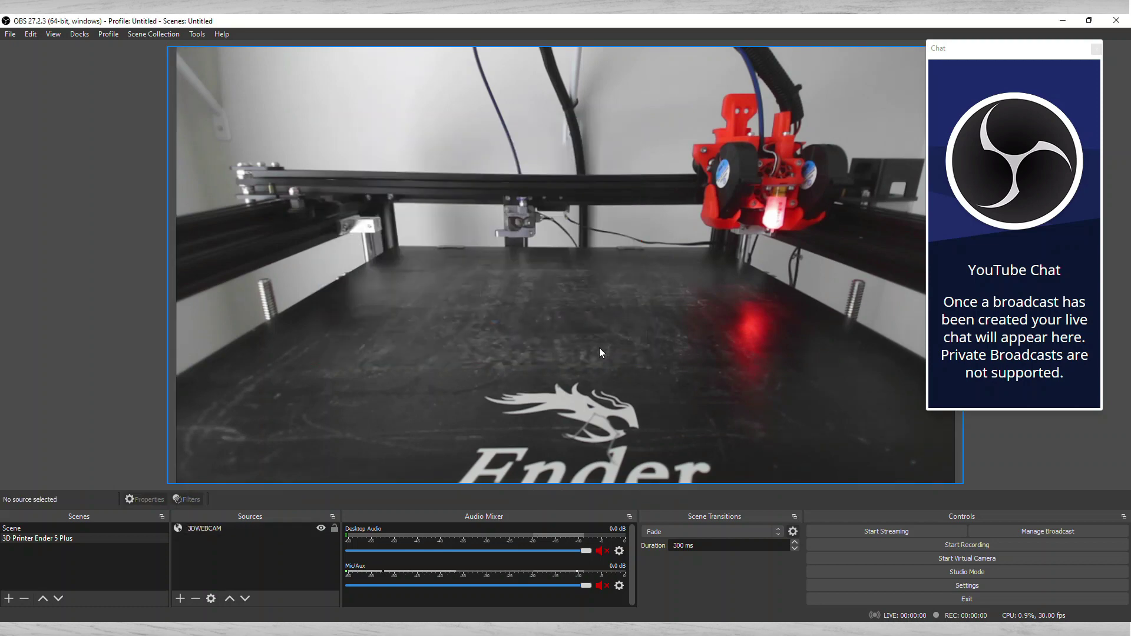
double_click(222, 536)
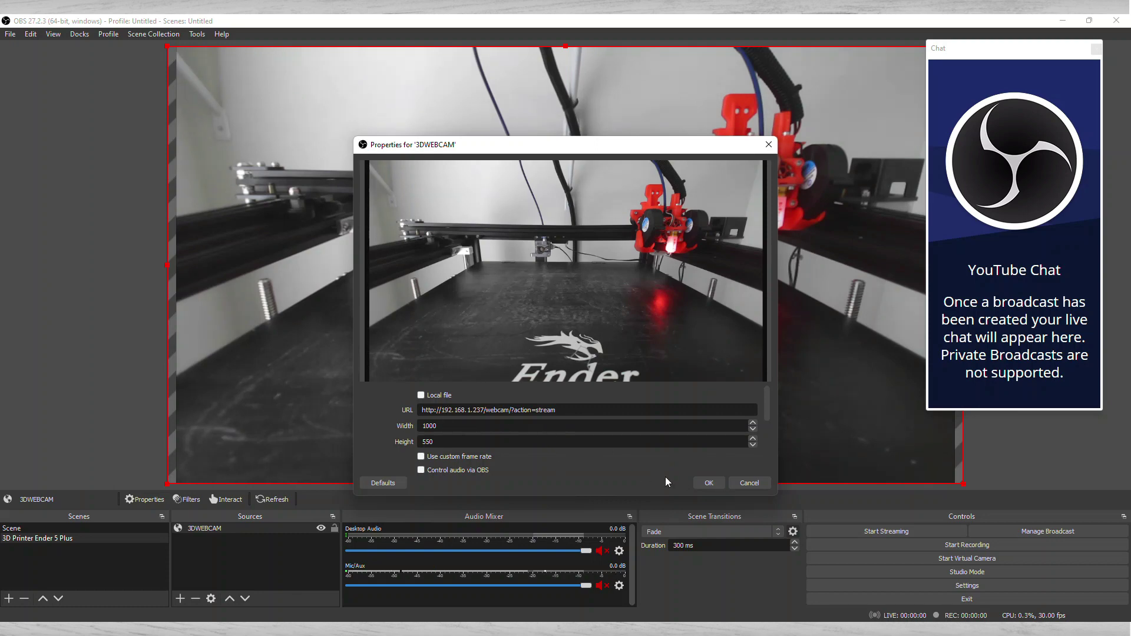
- Cancel the 3DWEBCAM properties, close the YouTube Chat dock, and start streaming
click(751, 483)
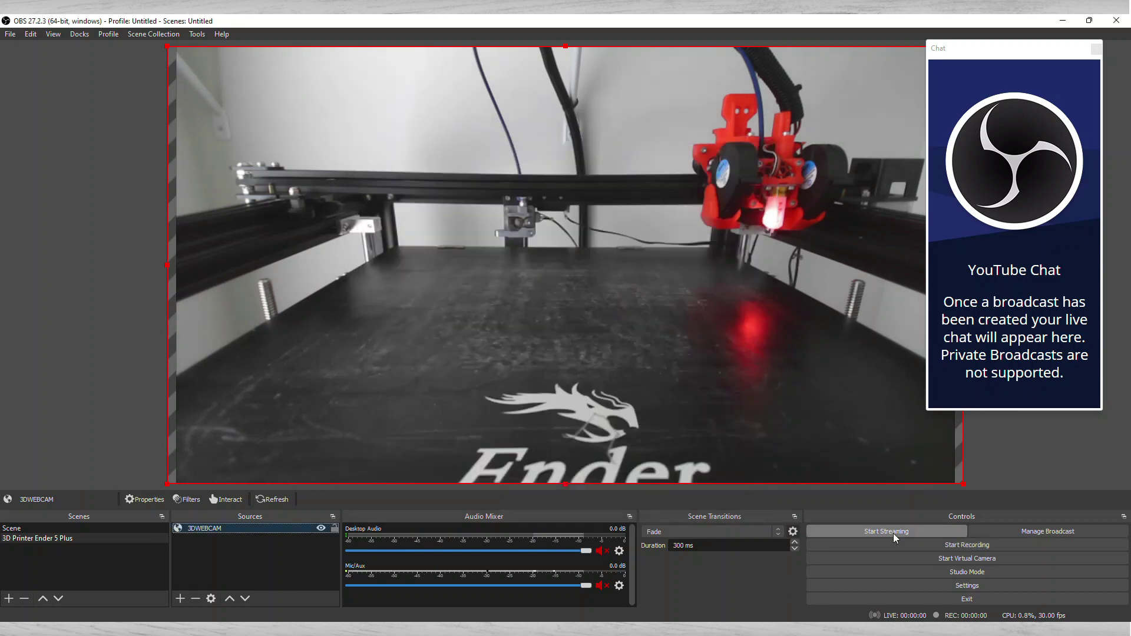
click(1097, 49)
click(688, 346)
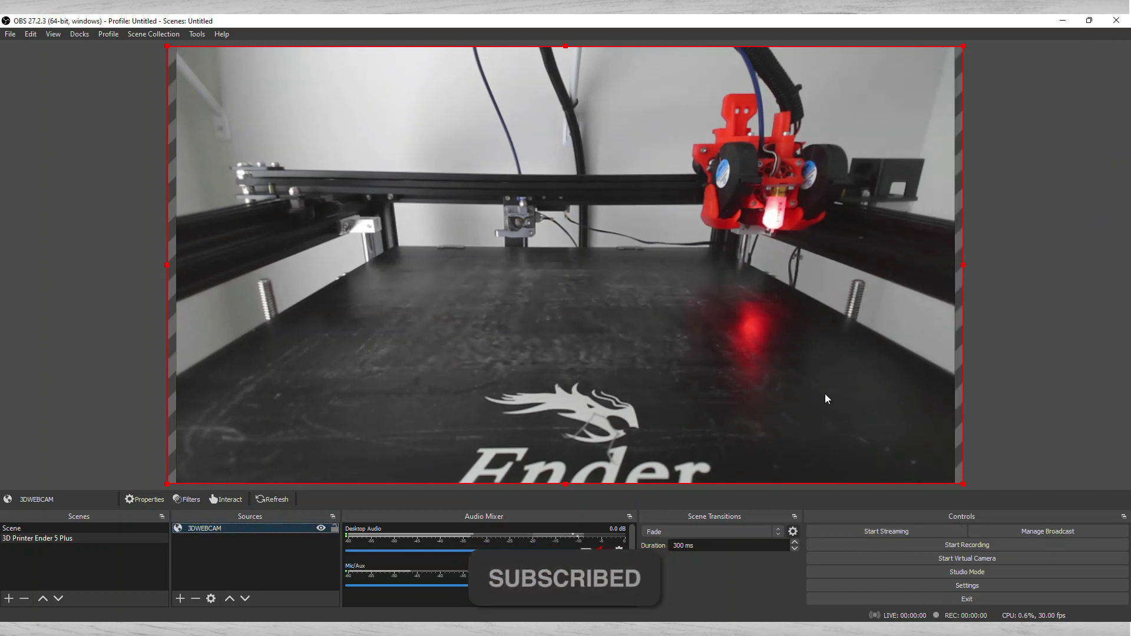
click(905, 533)
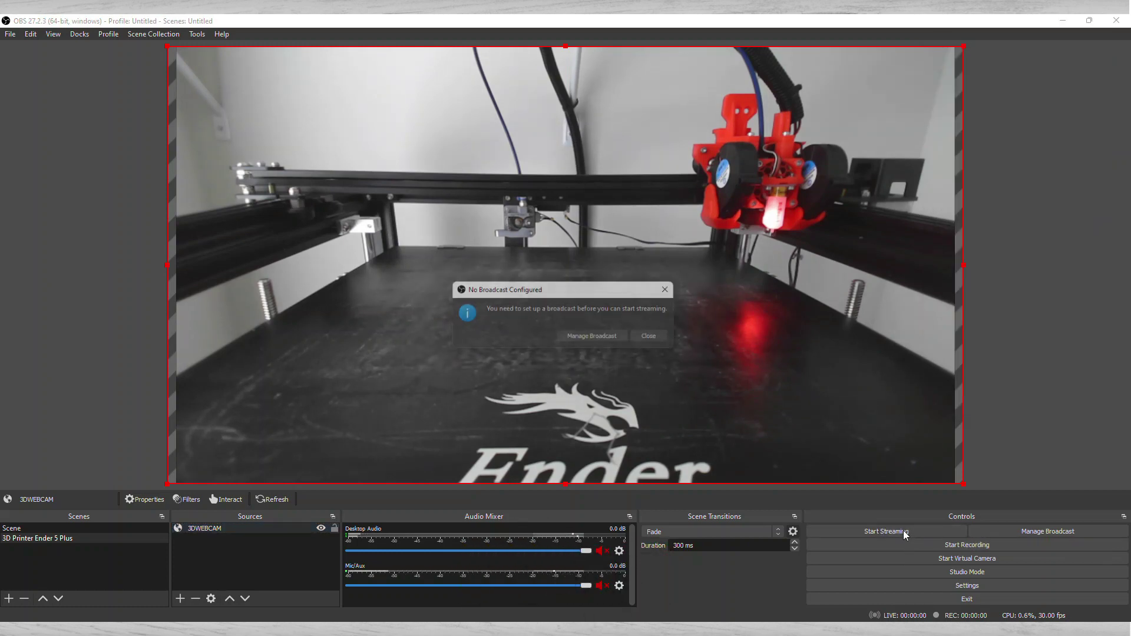
- Set up a new YouTube broadcast titled 'Witcher Bookmark'
click(602, 341)
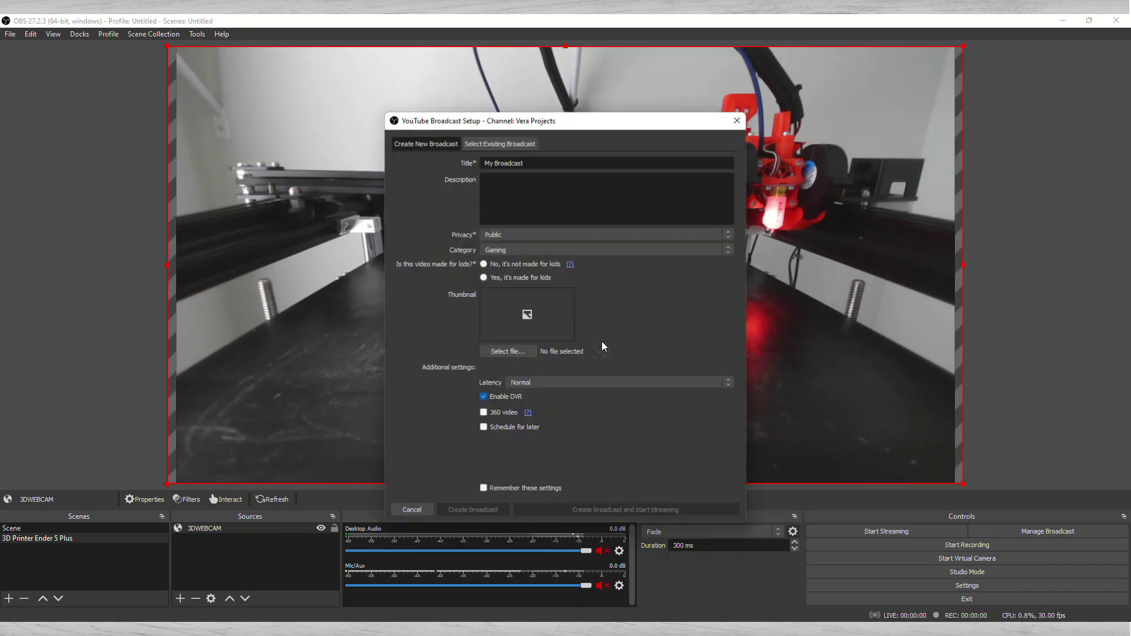
drag(575, 125, 524, 118)
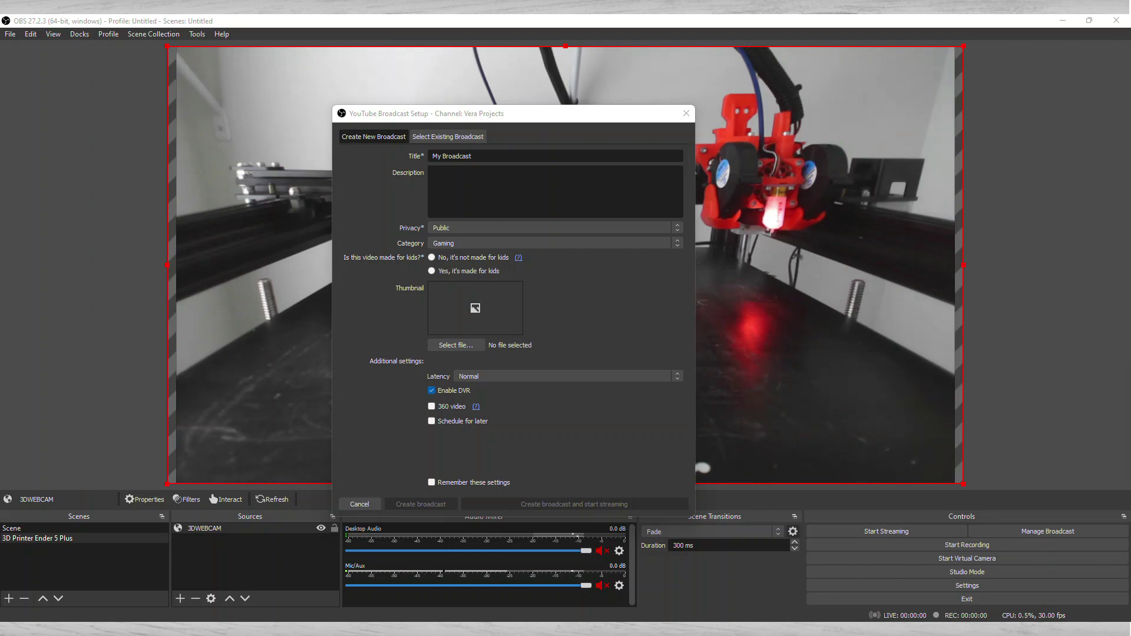
triple_click(469, 157)
text(Witcher Bookmark)
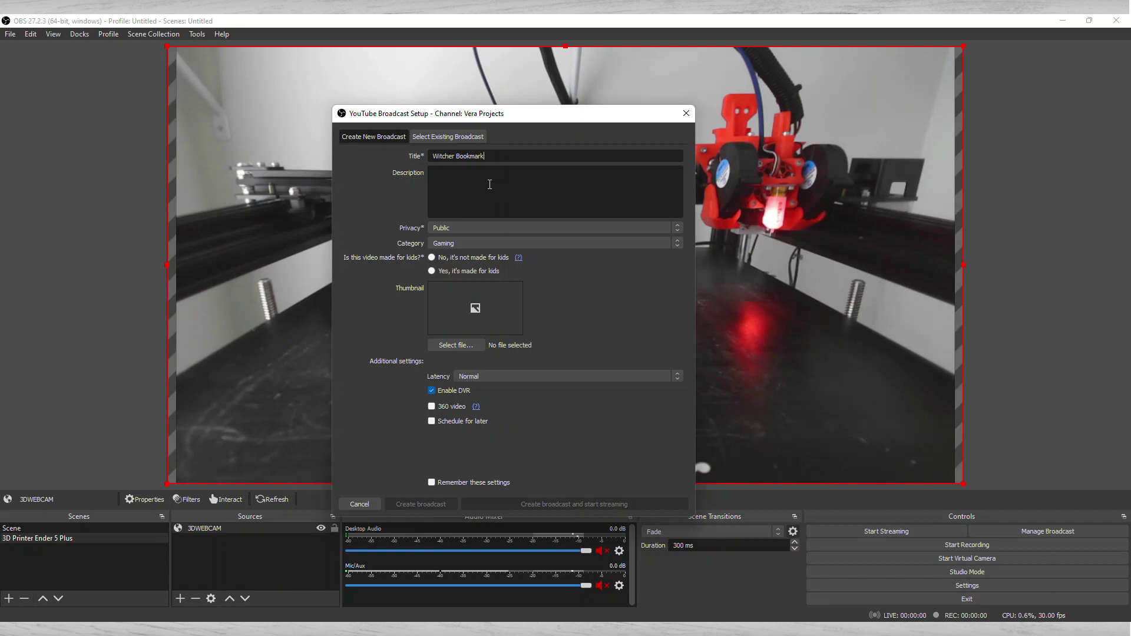
- Make the broadcast Private and not made for kids, then create it and go live
click(463, 229)
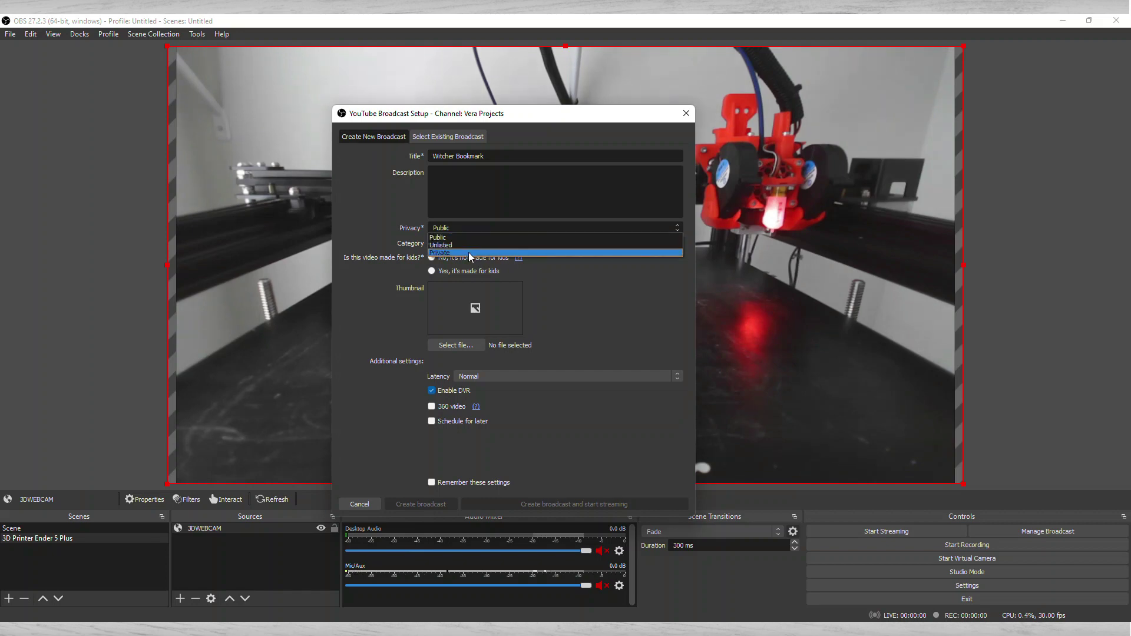
click(471, 254)
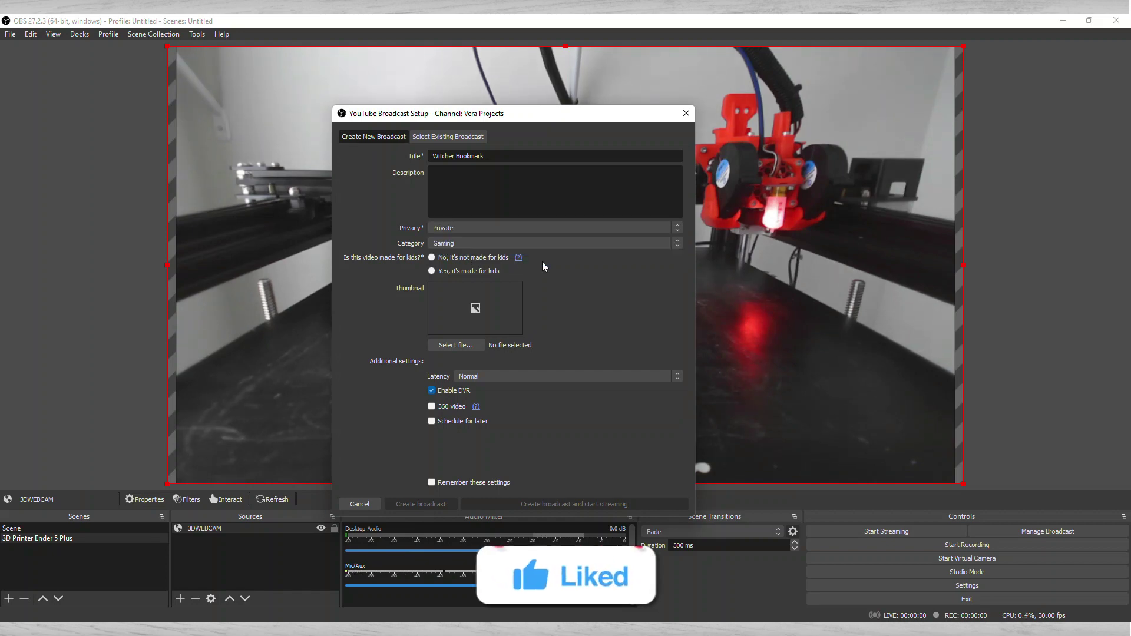
click(453, 258)
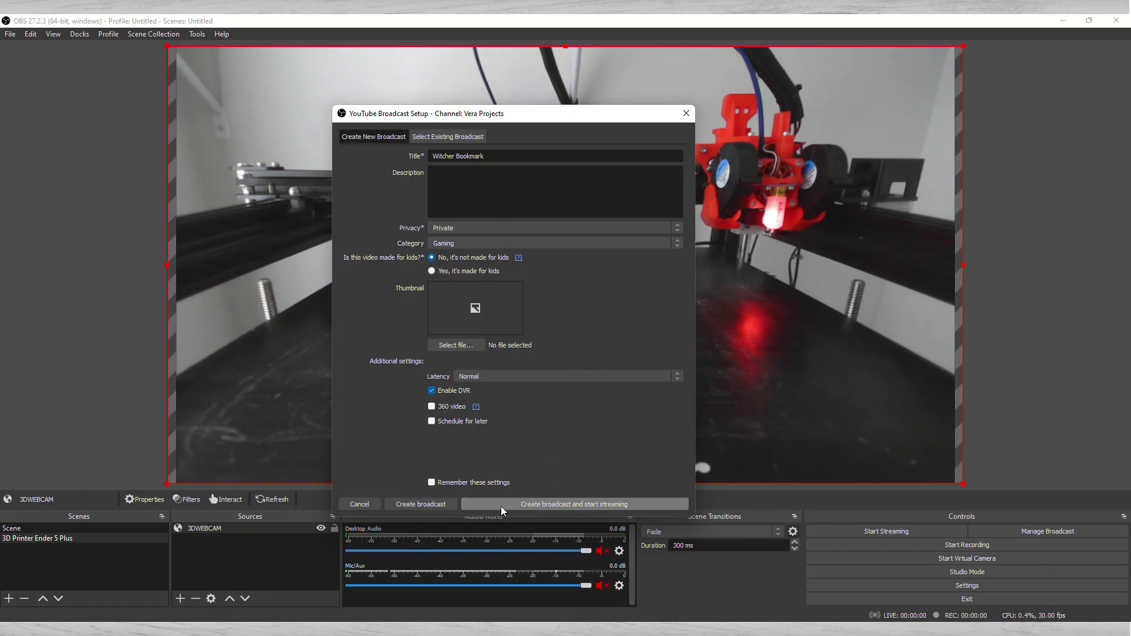
click(516, 505)
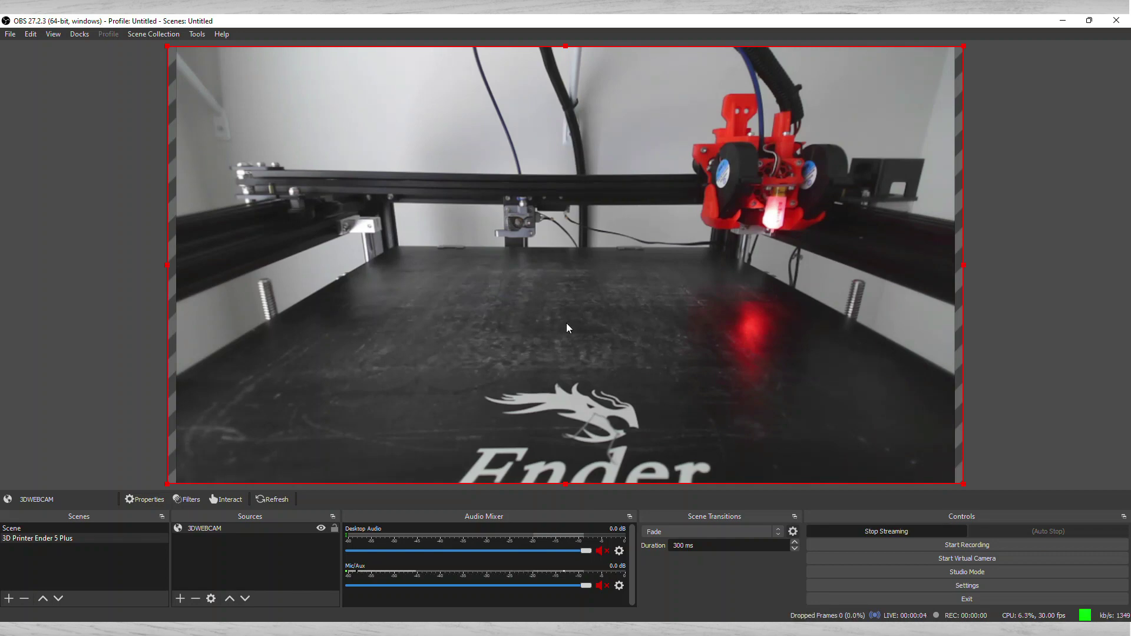
- Close OctoPrint's stream test and return to the YouTube Studio page
click(424, 632)
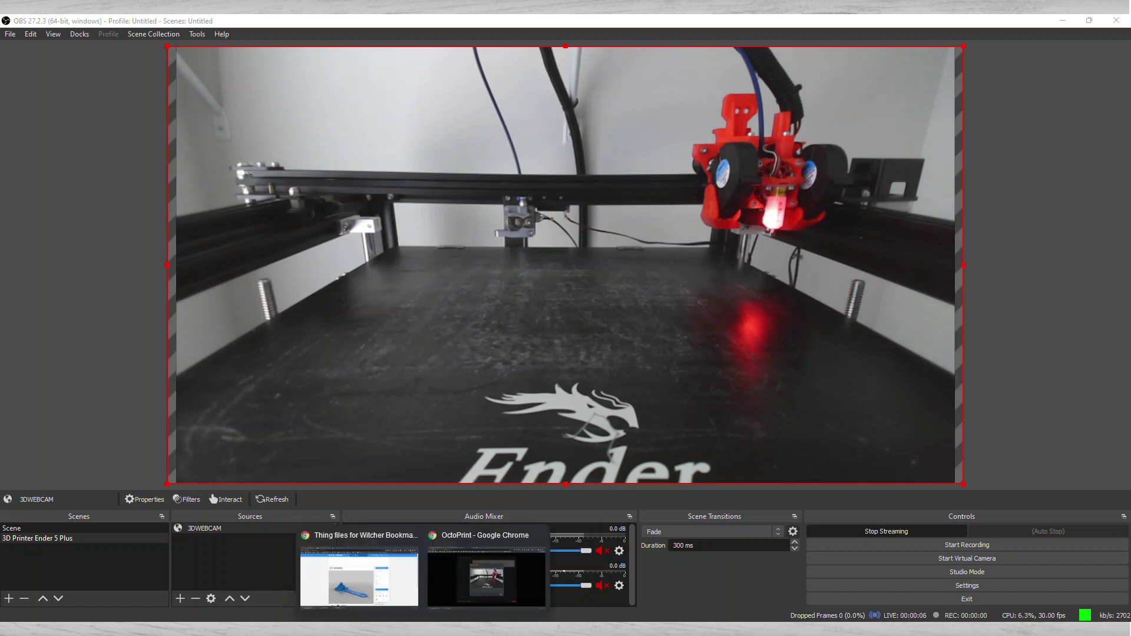
click(445, 584)
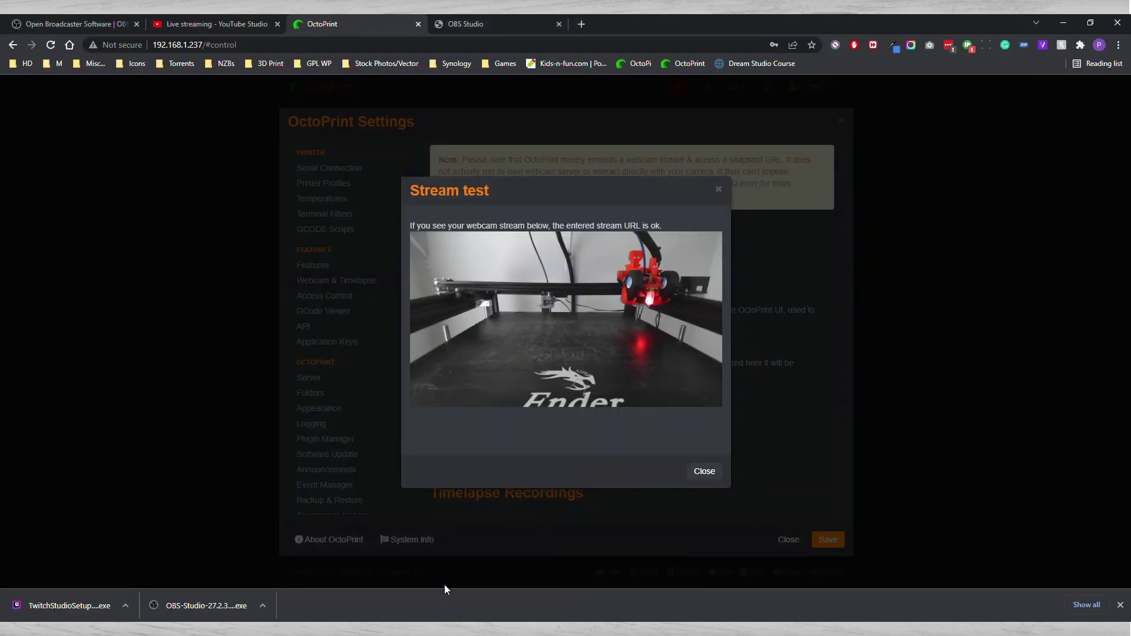
click(719, 190)
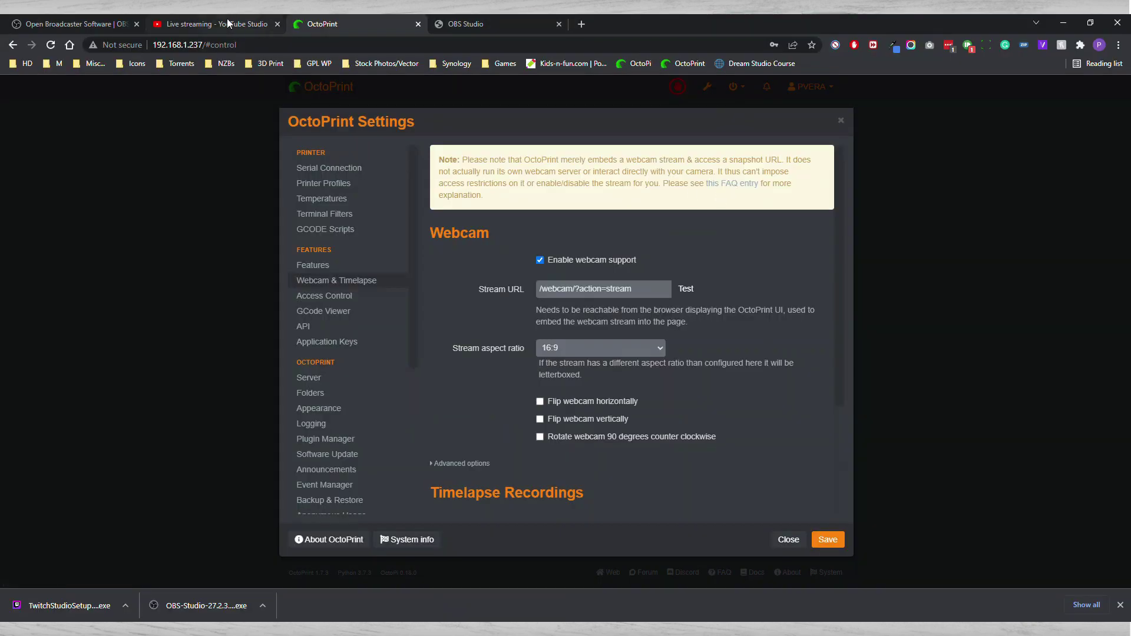
click(230, 26)
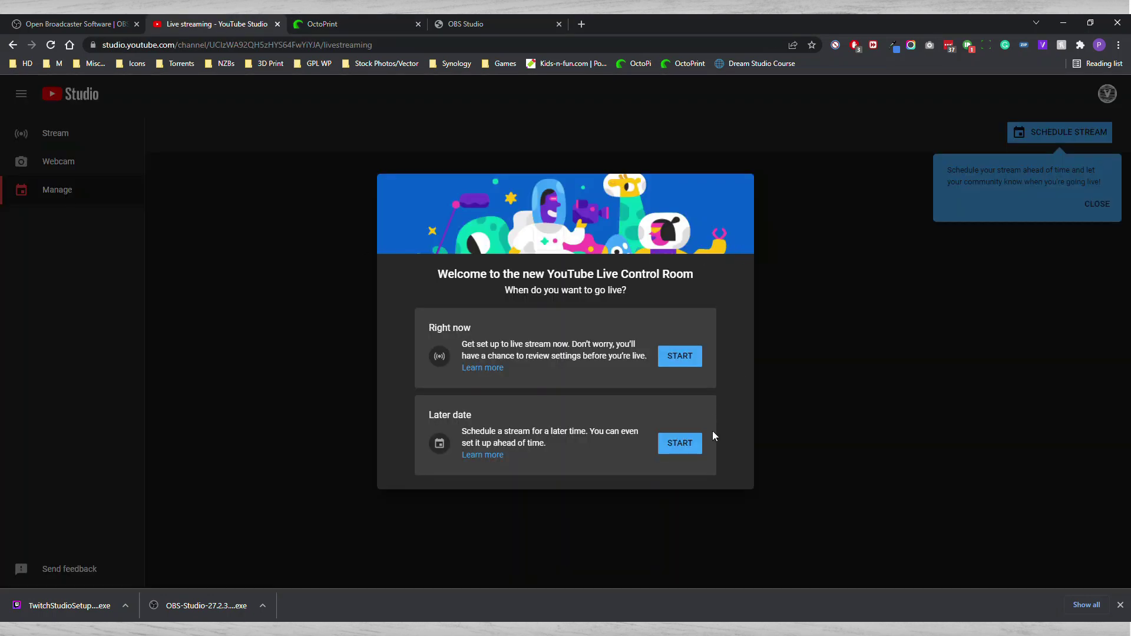
- Open the channel's Live content list, reloading past the error, to show Witcher Bookmark live now
click(13, 47)
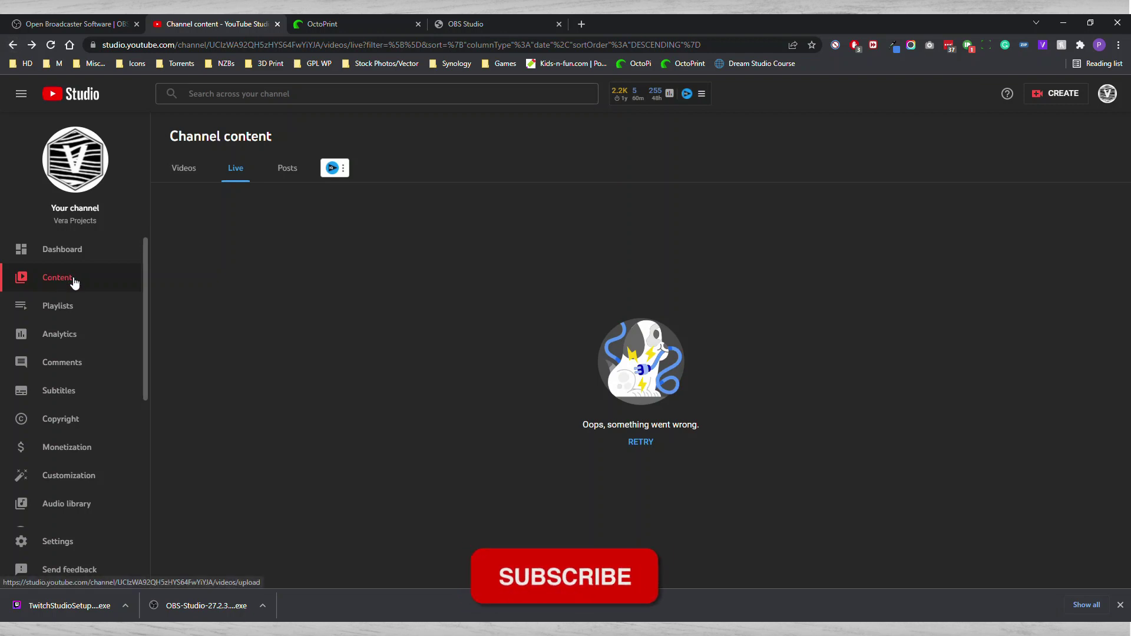
click(74, 283)
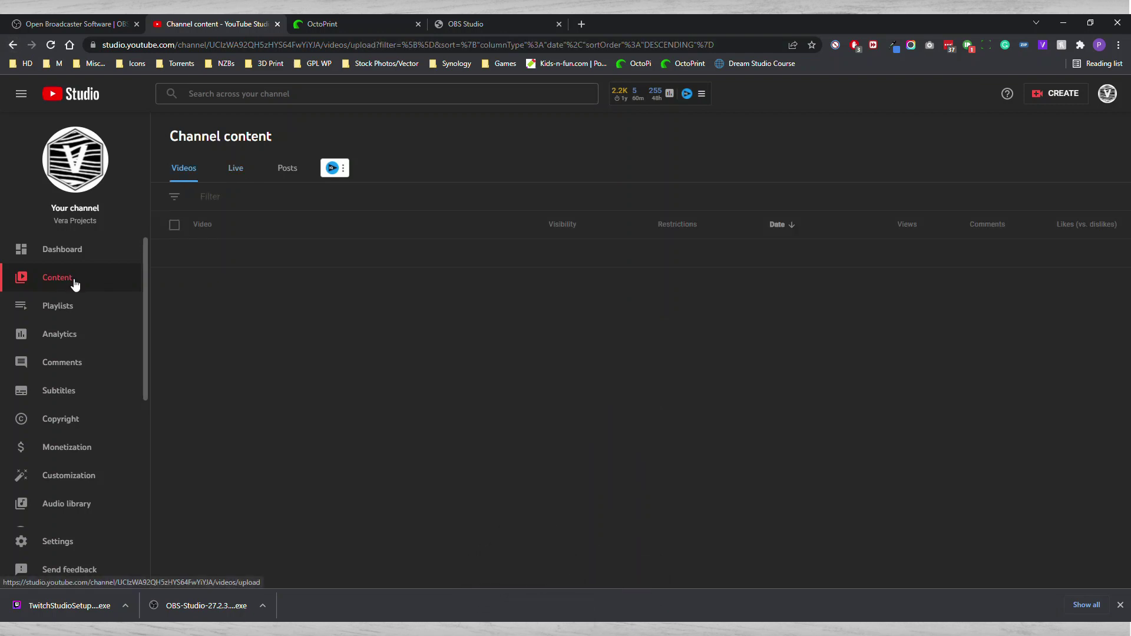
click(236, 176)
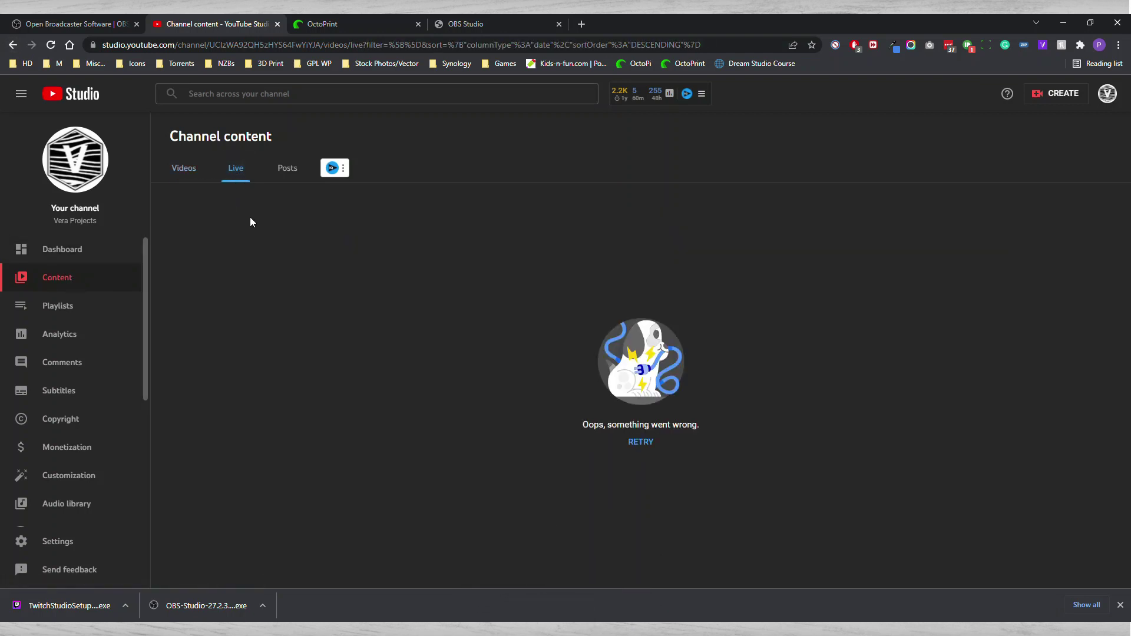
click(641, 443)
click(51, 45)
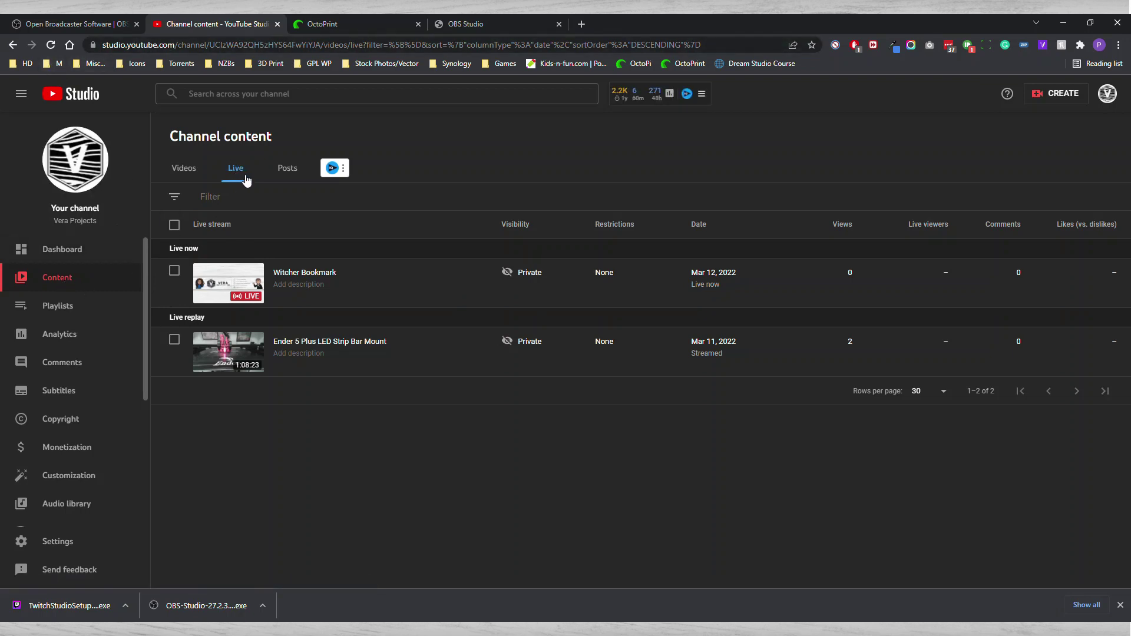
mouse_move(330, 285)
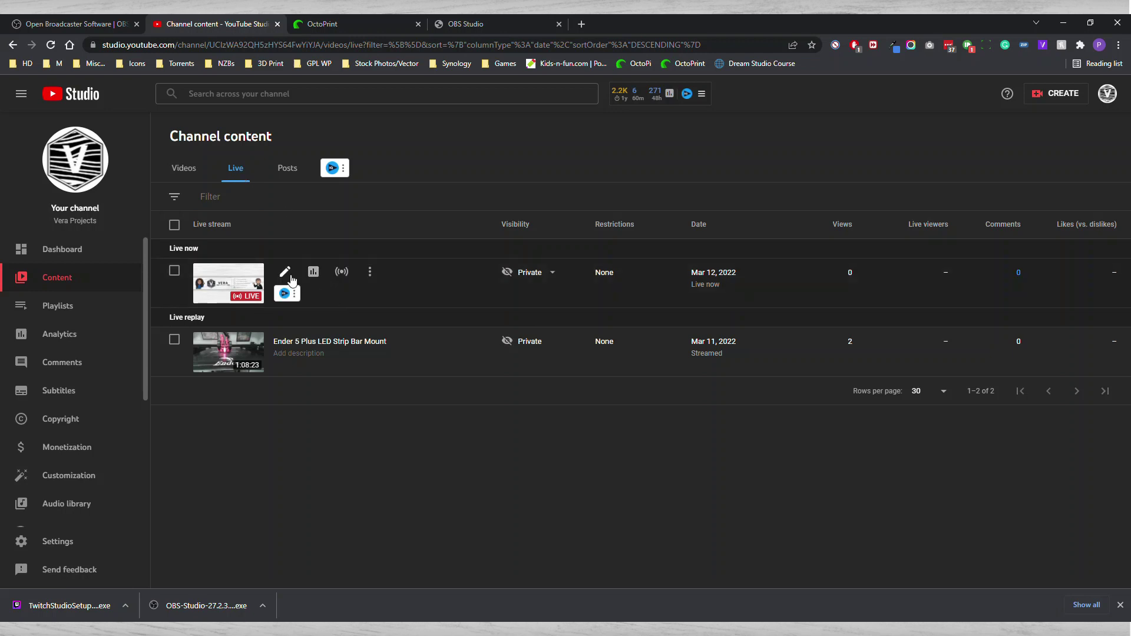
- Open the Witcher Bookmark live control room, then return to OctoPrint's webcam settings
click(342, 274)
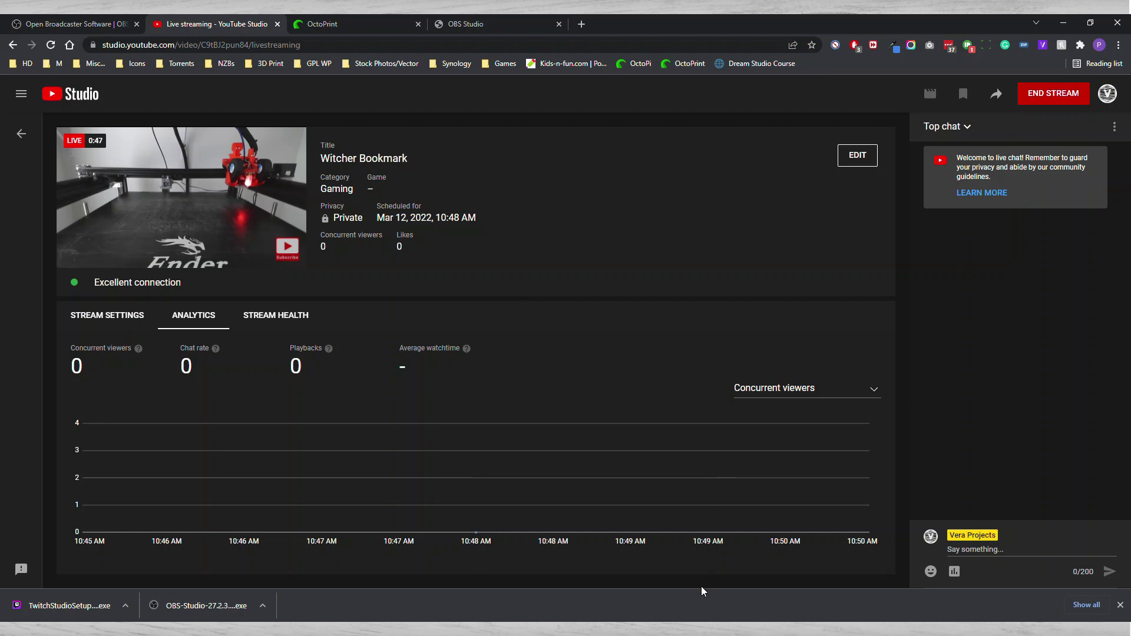
click(344, 24)
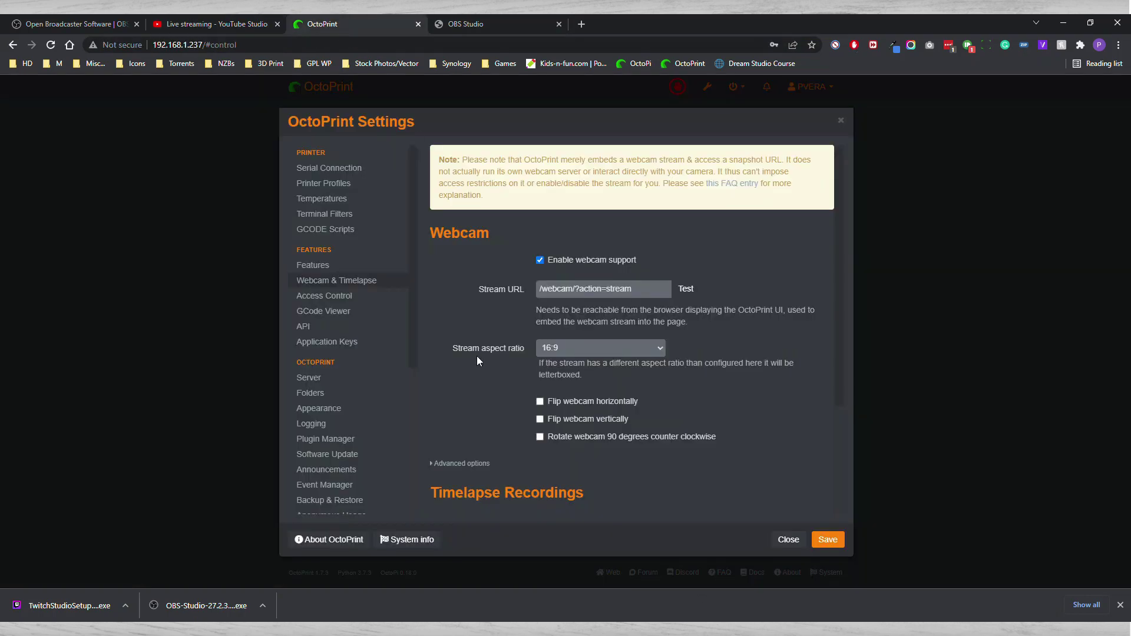
- Slice both Witcher bookmarks in Simplify3D and save the toolpaths as Witcher_bookmark.gcode on the Desktop
click(783, 542)
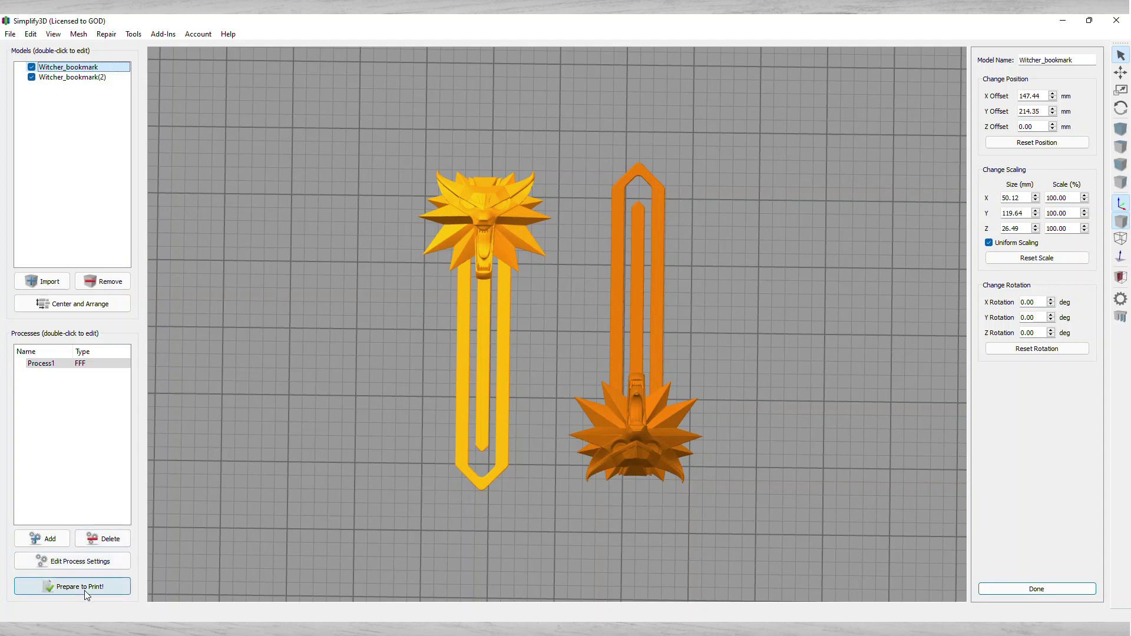
click(110, 586)
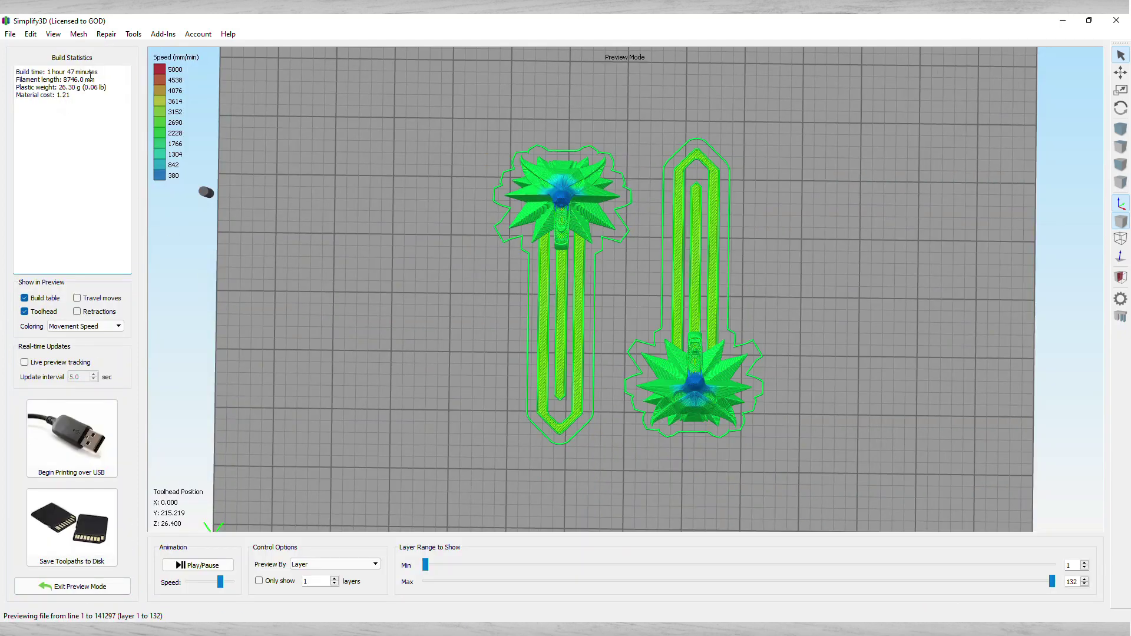
triple_click(93, 73)
click(52, 70)
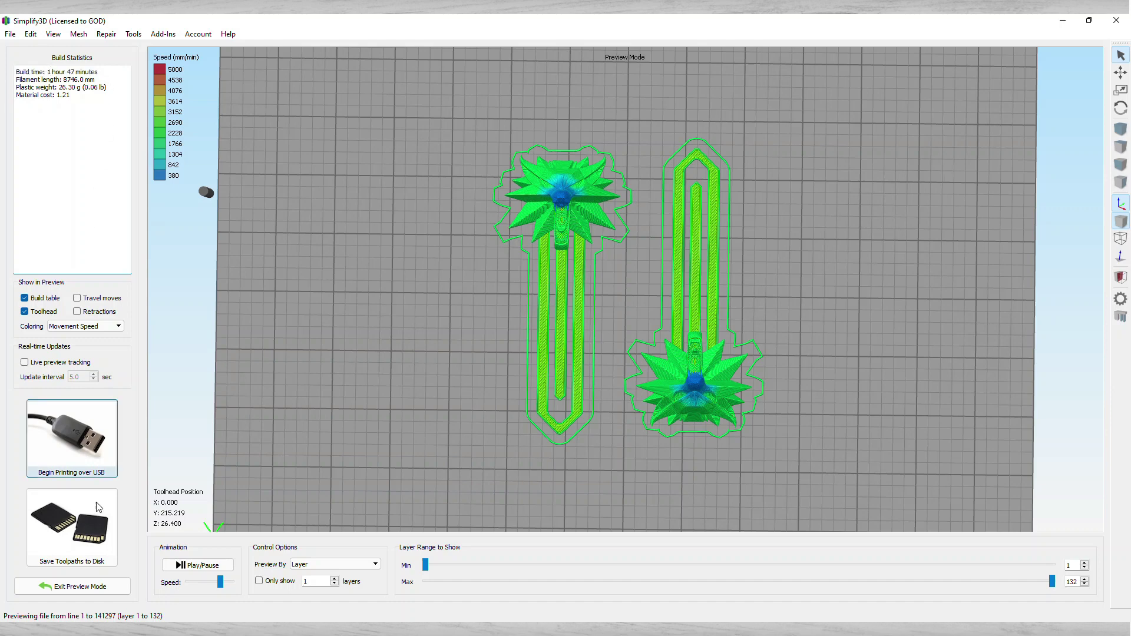
click(92, 526)
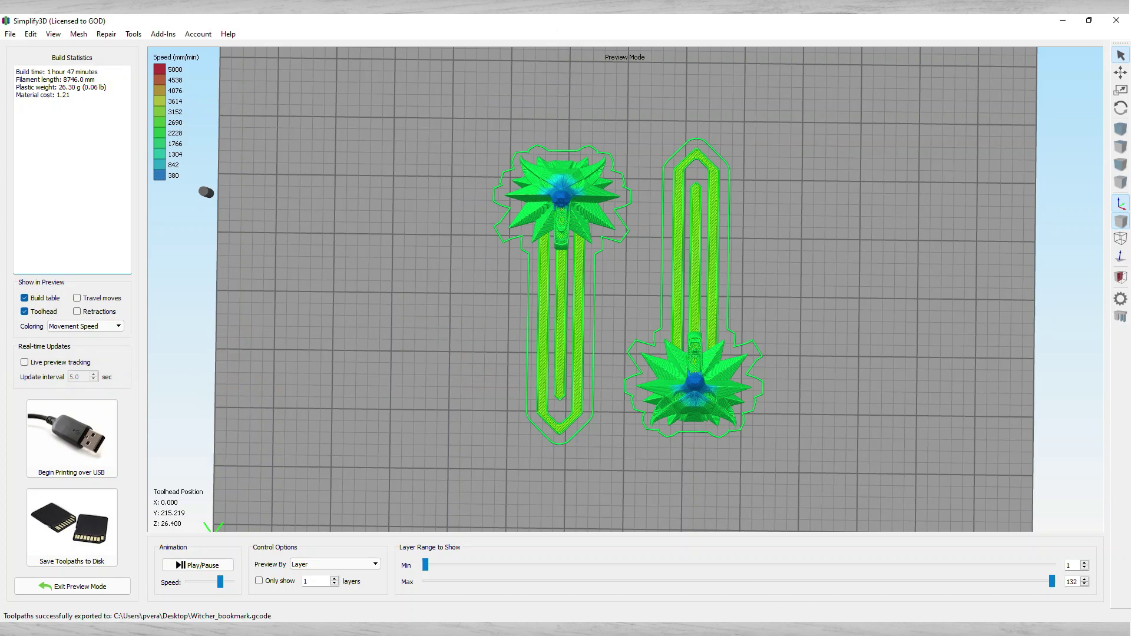
mouse_move(760, 629)
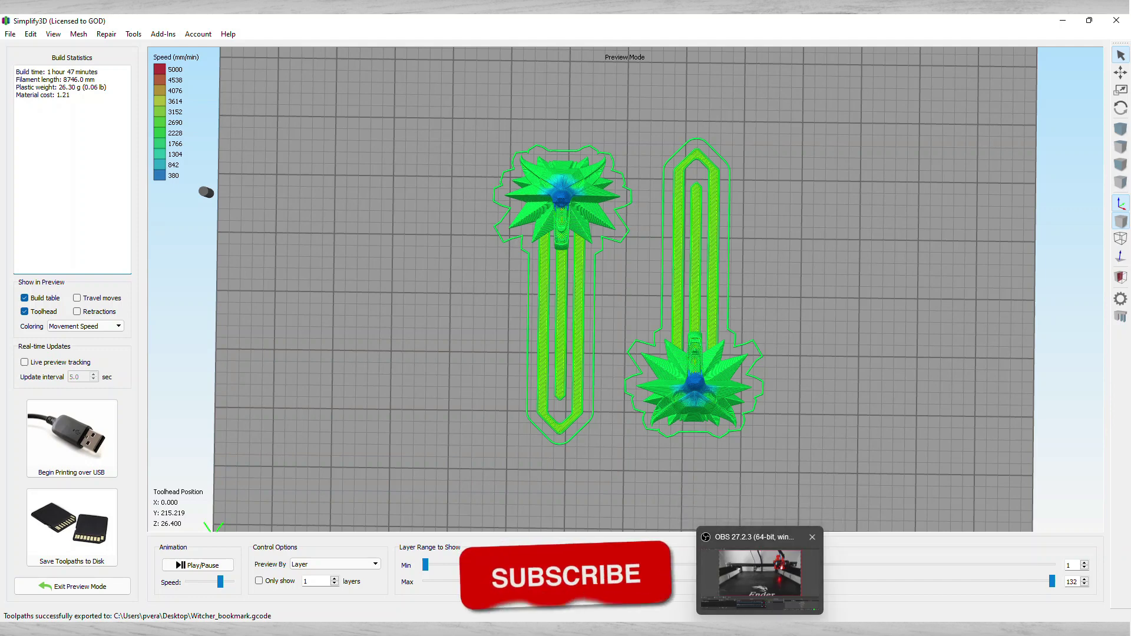
- Upload Witcher_bookmark.gcode to OctoPrint, start printing it, and show the printer Dashboard
mouse_move(423, 630)
click(438, 600)
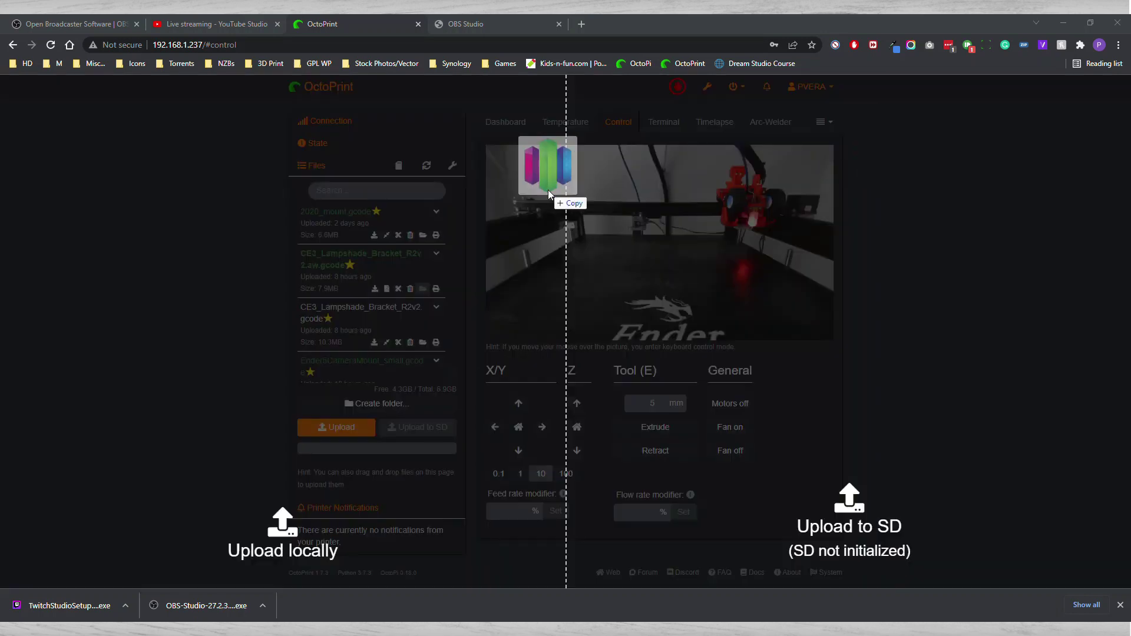
drag(548, 190, 252, 444)
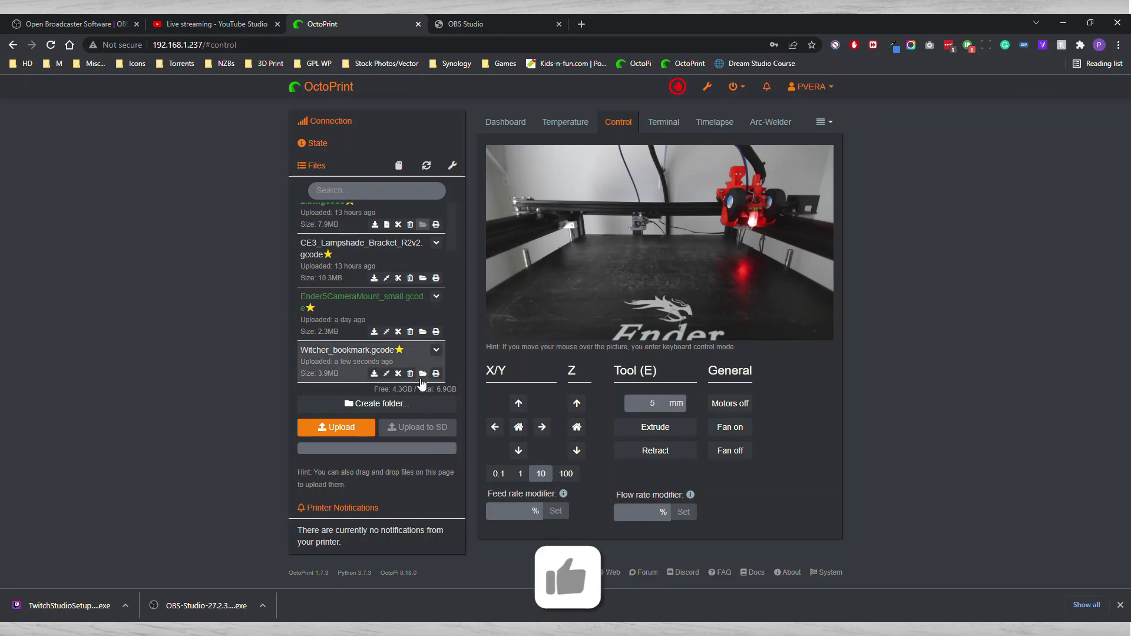
click(436, 374)
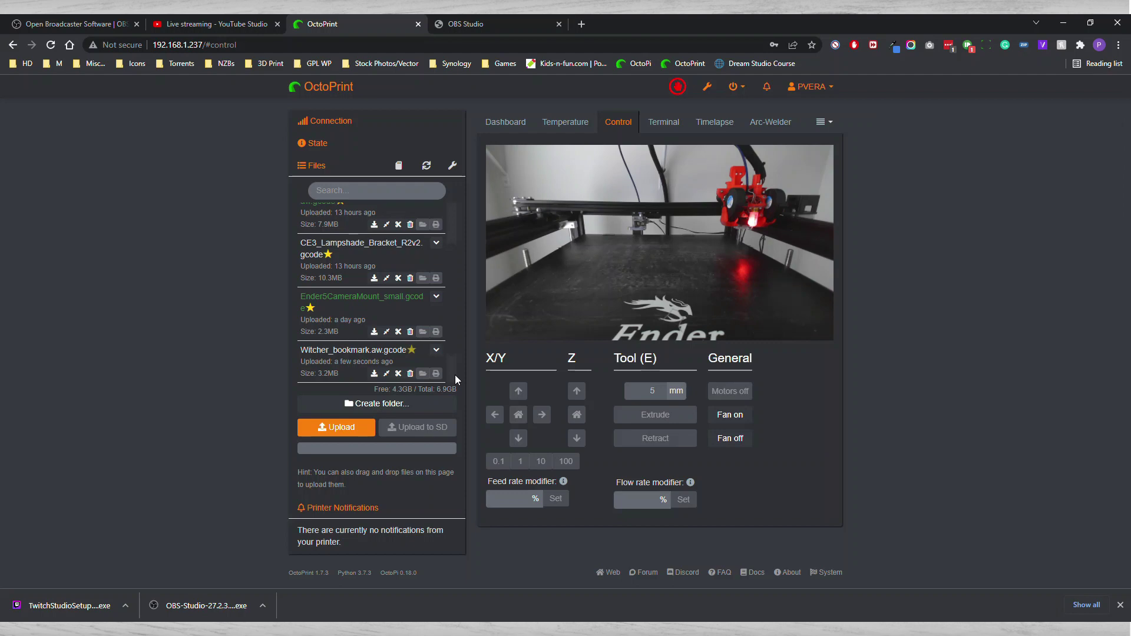
click(510, 124)
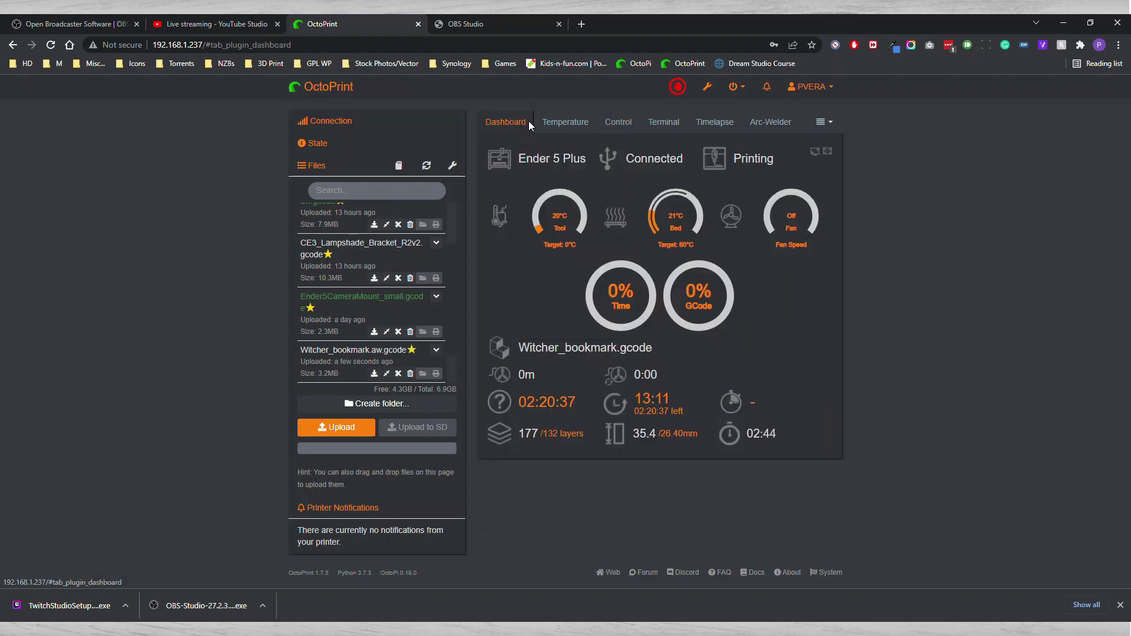
- Show OctoPrint's Temperature graph with the bed heating toward its 60°C target
click(567, 123)
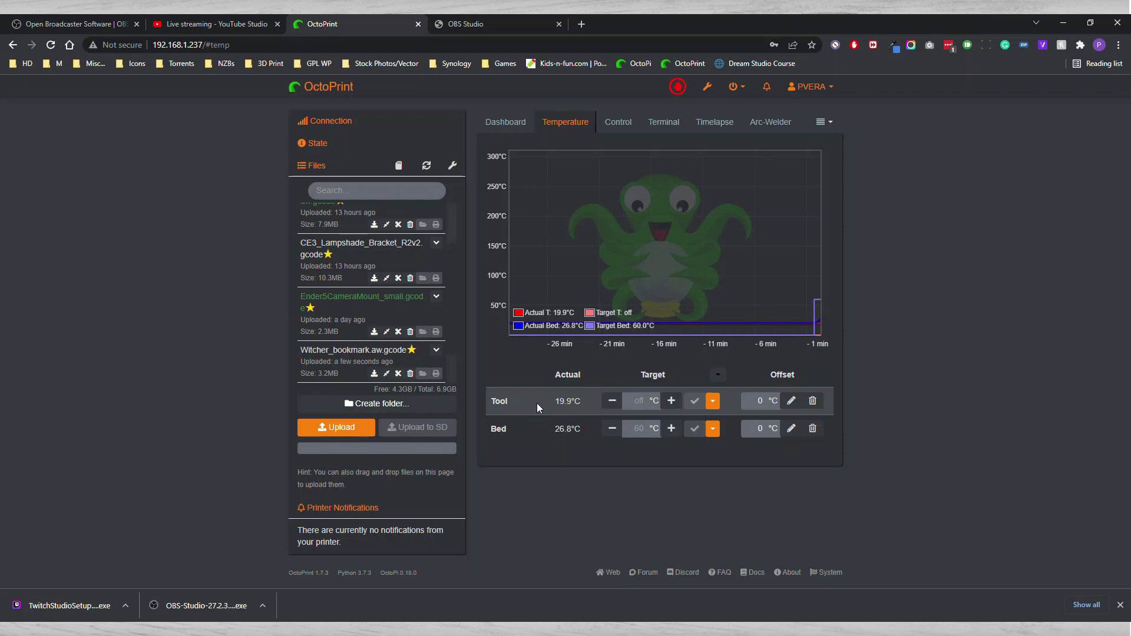
key(alt+Tab)
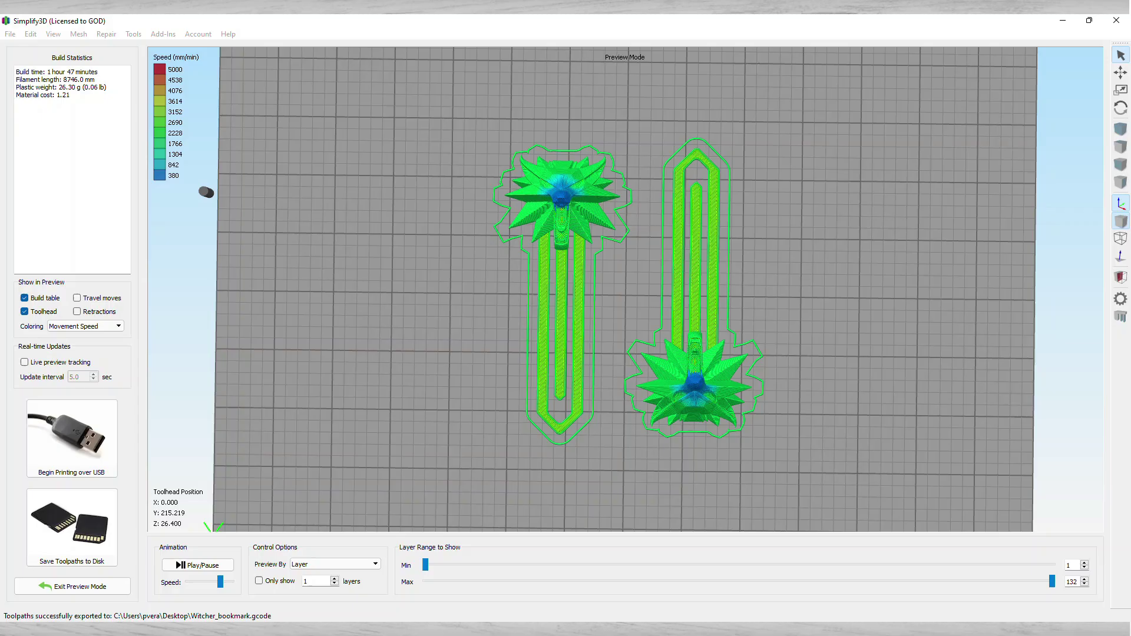
click(74, 587)
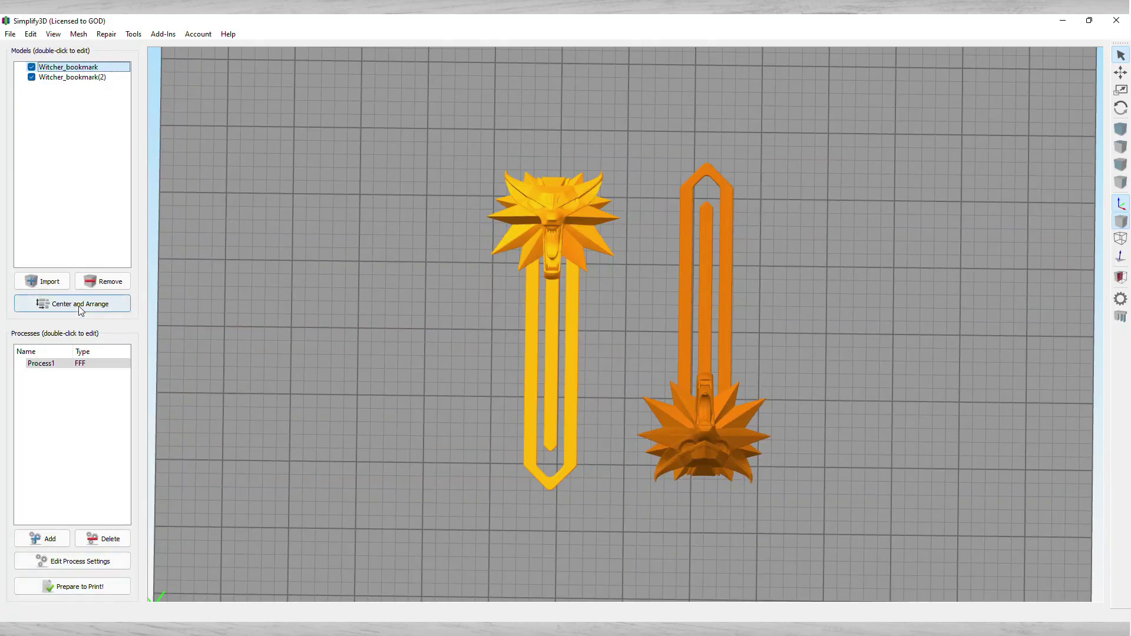
double_click(76, 364)
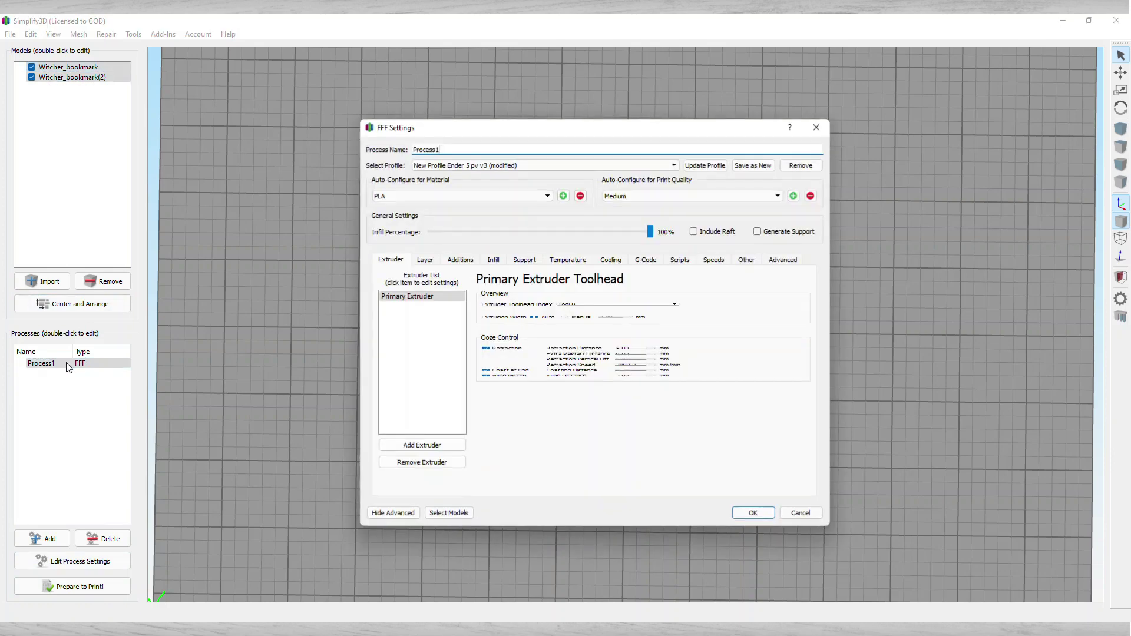
click(560, 261)
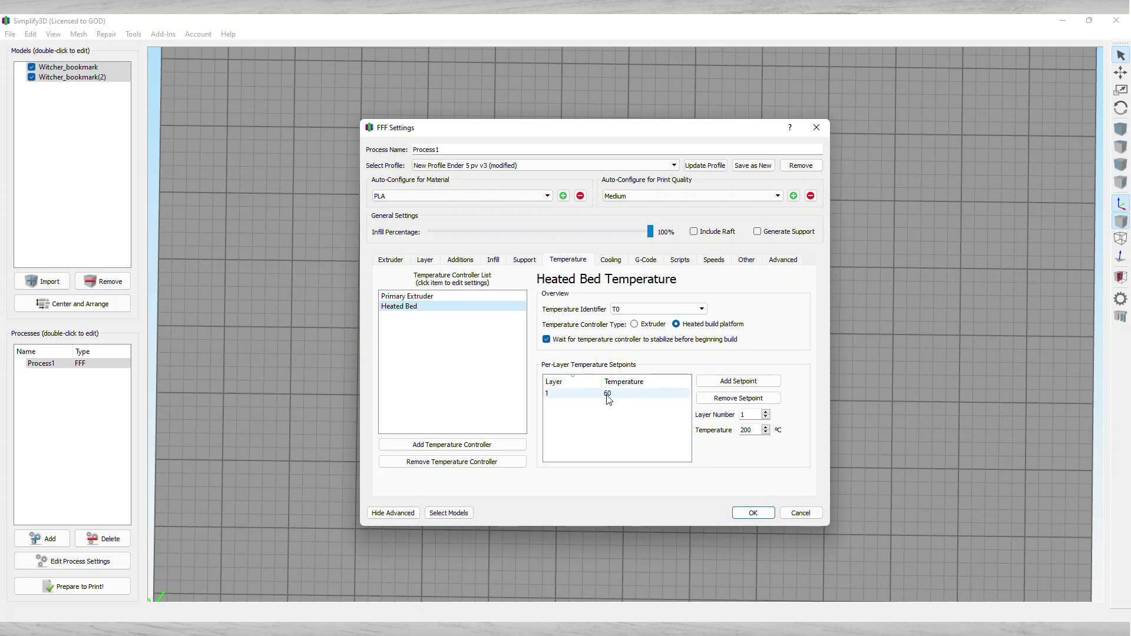
double_click(443, 297)
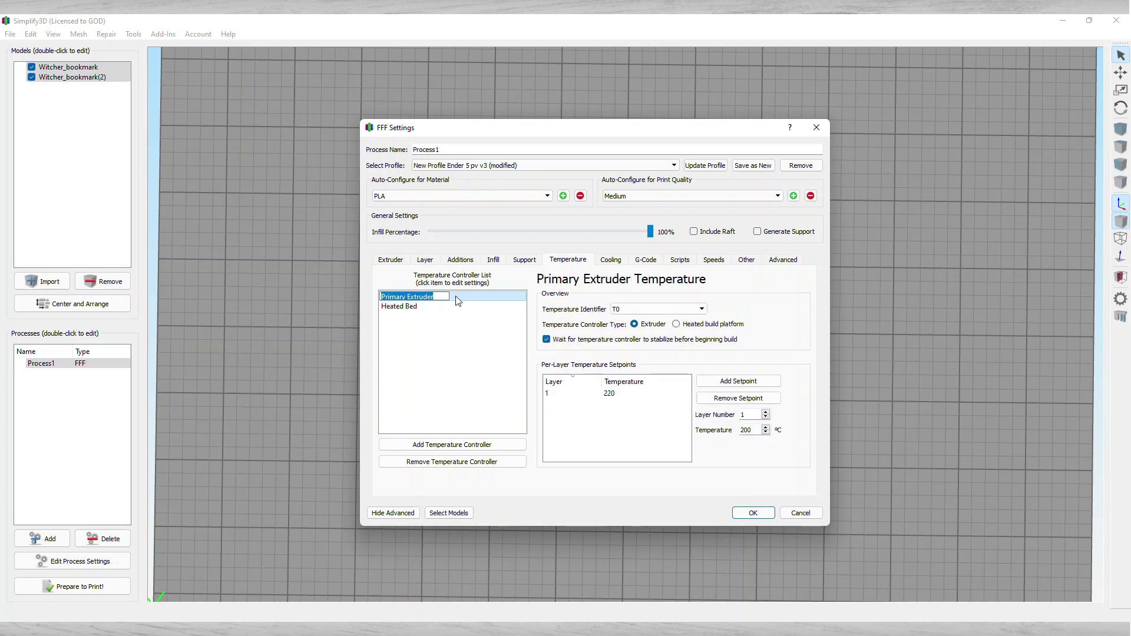
click(459, 301)
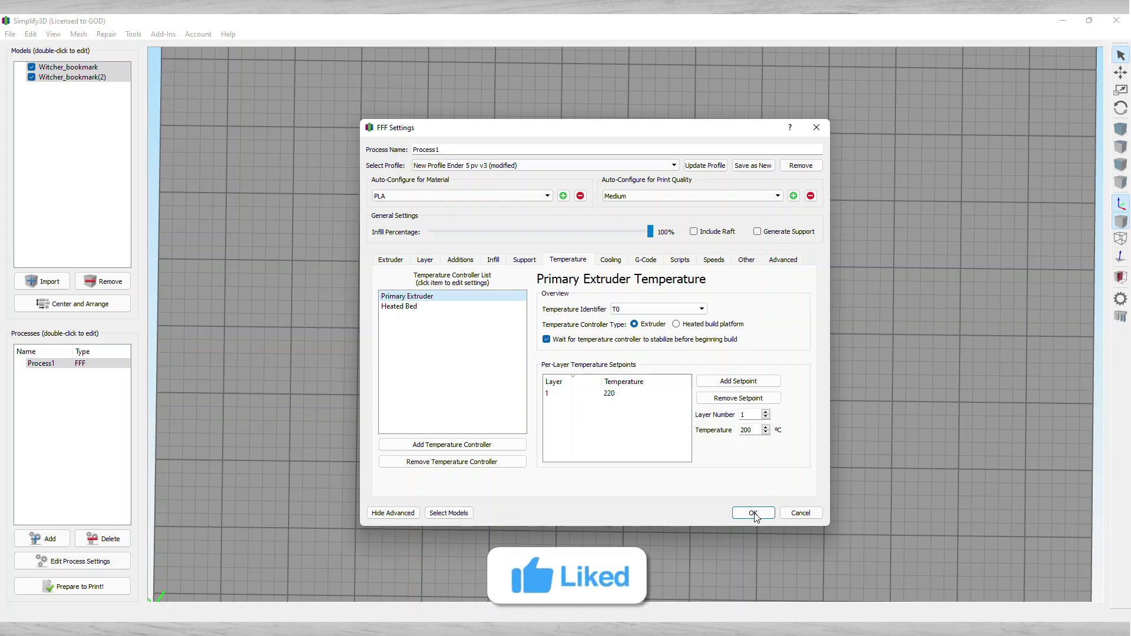
click(802, 514)
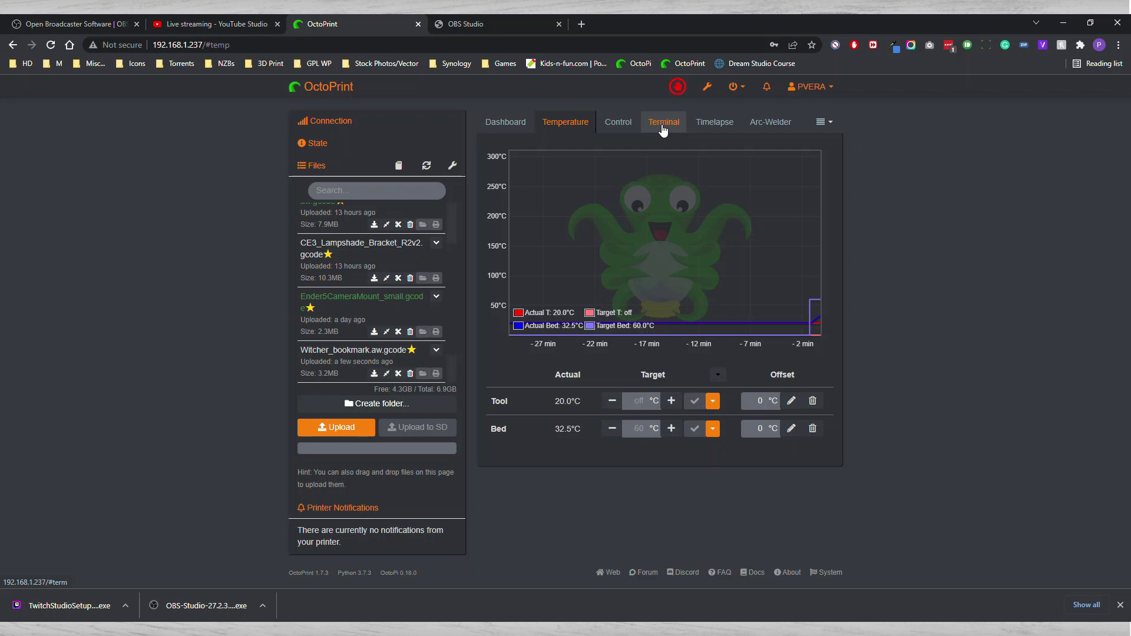
- Check the printer's live webcam view on OctoPrint's Control tab, then return to YouTube Studio's live stream page
click(627, 126)
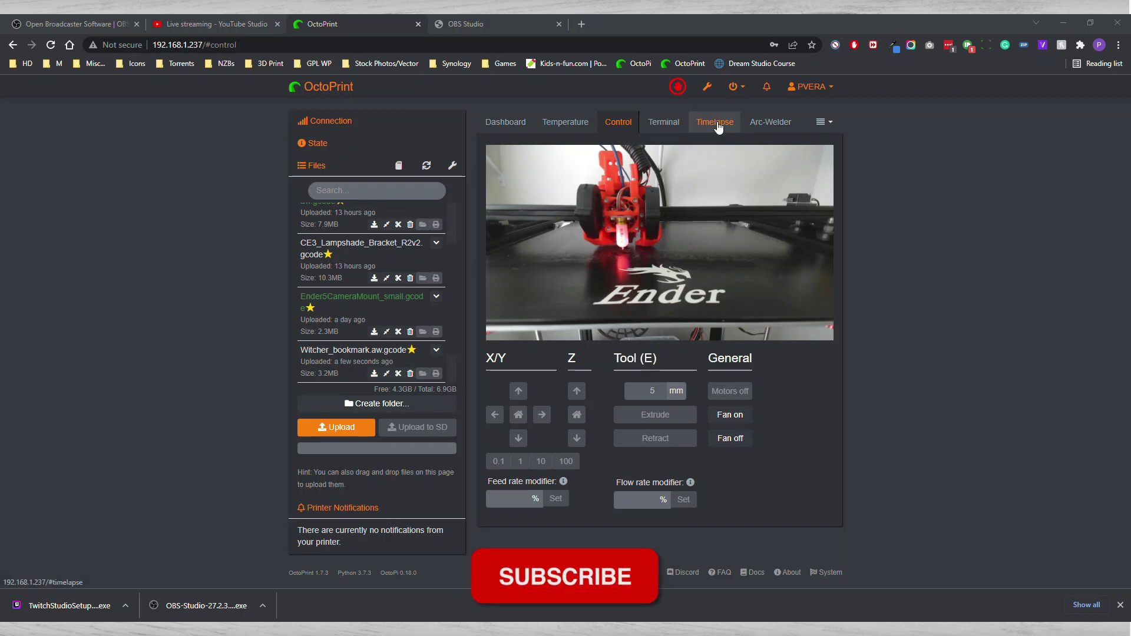
click(240, 25)
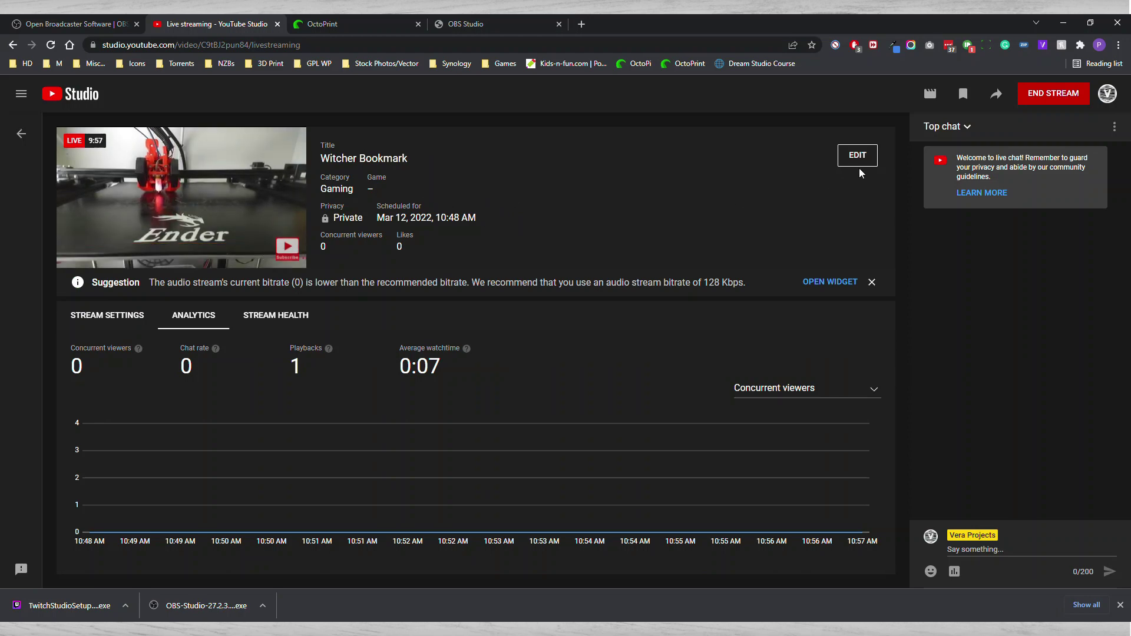
- Copy the Witcher Bookmark livestream's video link from the share dialog and open a new tab
click(995, 94)
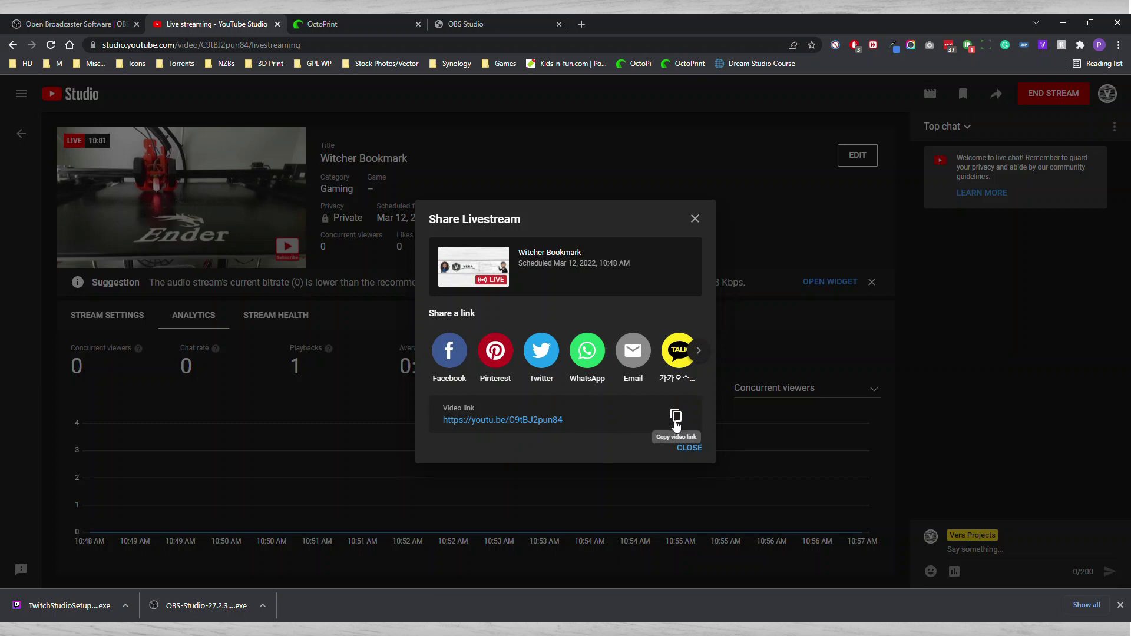
click(676, 417)
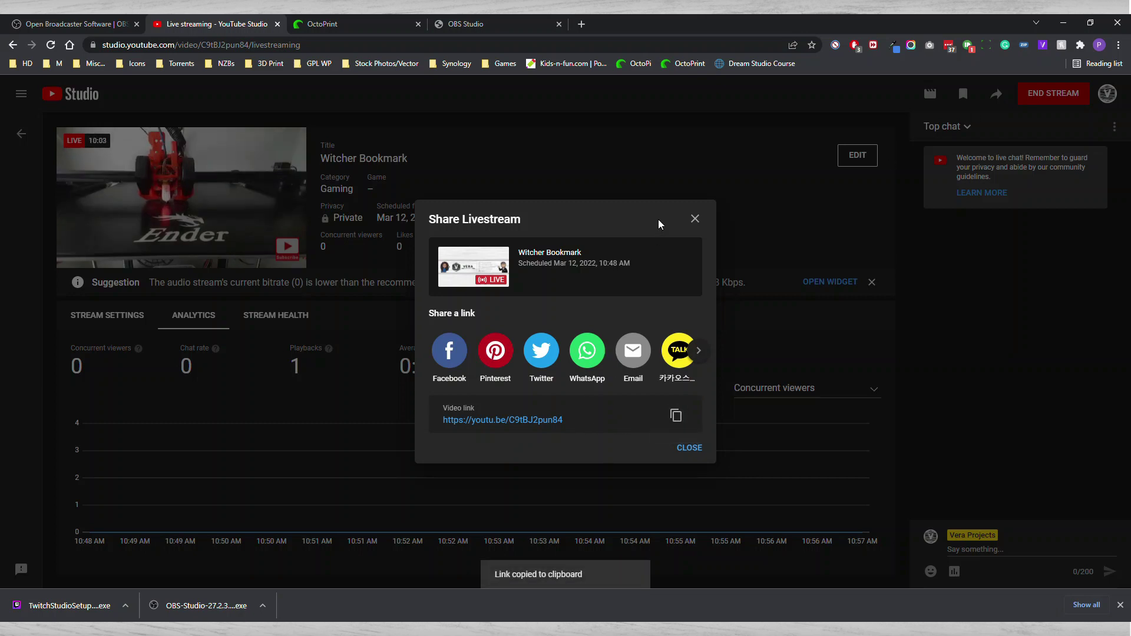
click(694, 221)
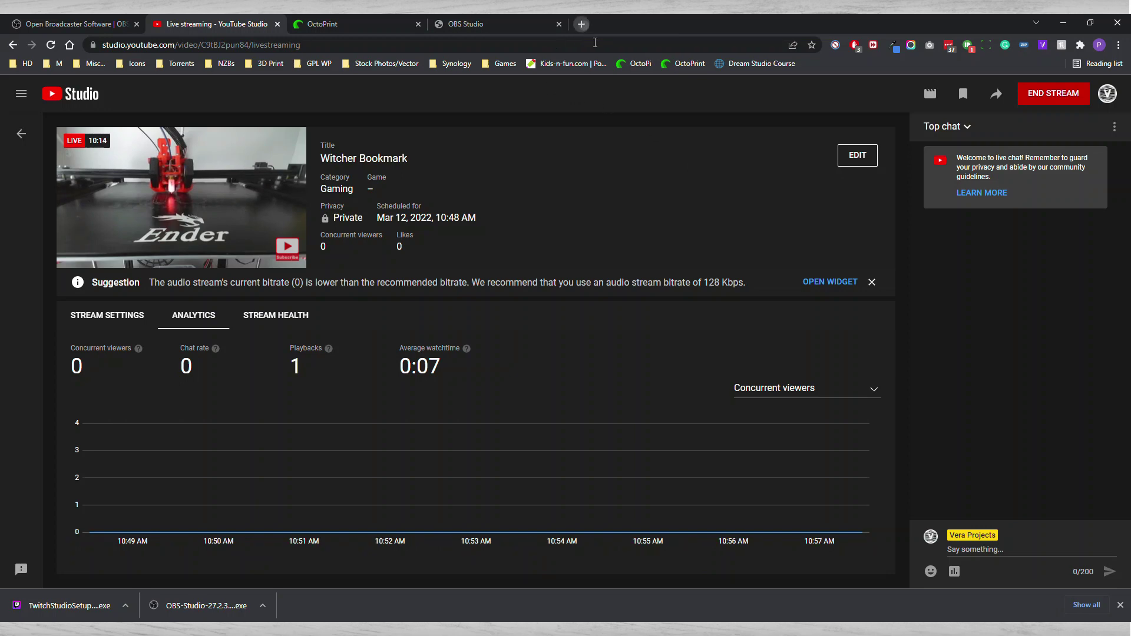
key(ctrl+t)
- Paste the copied youtu.be livestream link into the address bar and load it
key(ctrl+v)
key(Return)
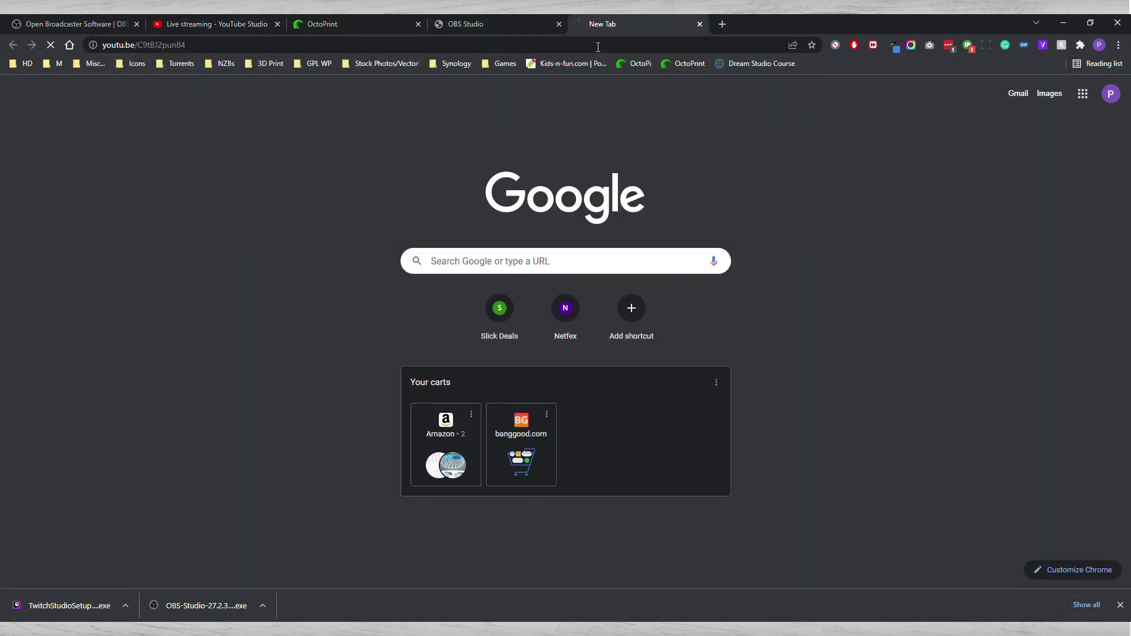